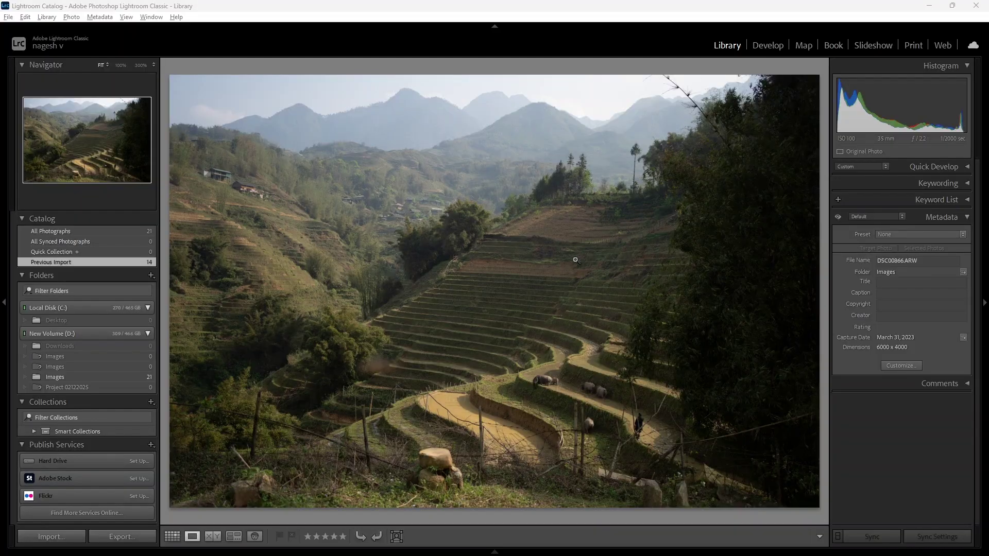
Raise the rice-terrace photo's exposure to +0.26 in Lightroom's Develop module.
click(773, 46)
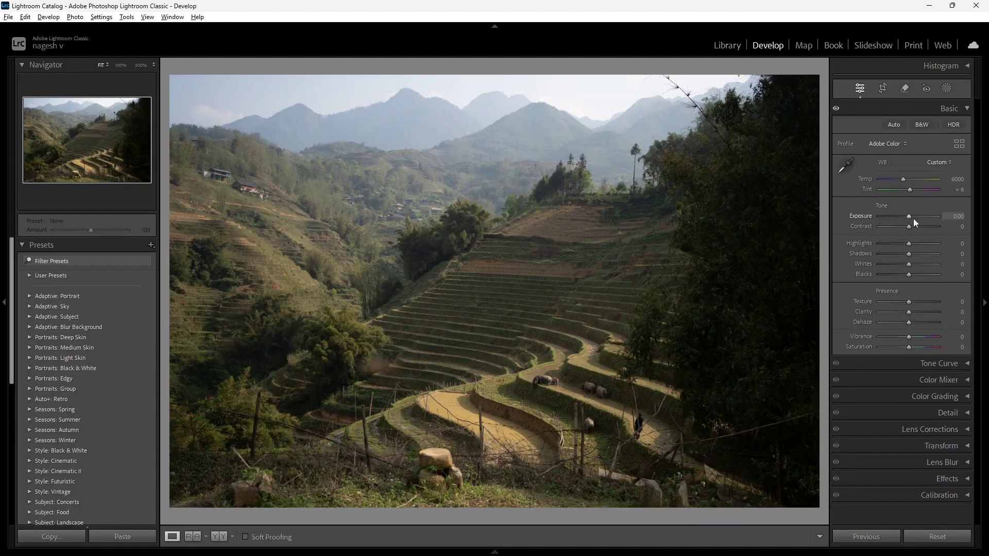
drag(910, 217, 911, 218)
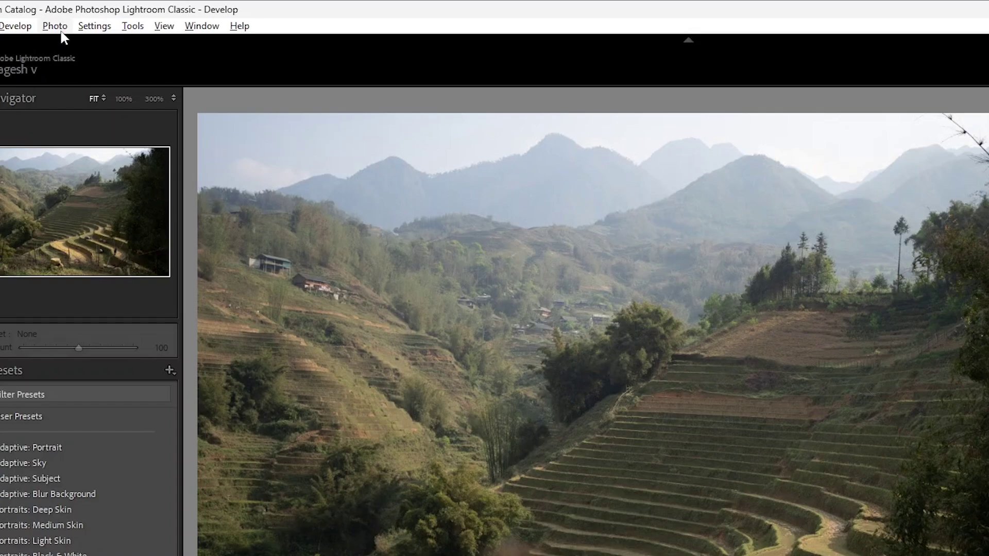
click(75, 17)
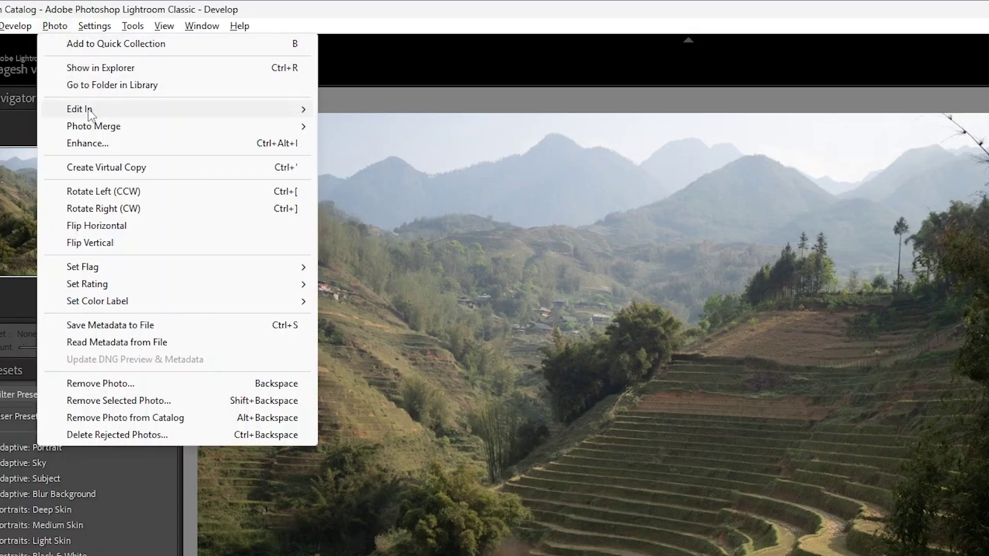
mouse_move(80, 109)
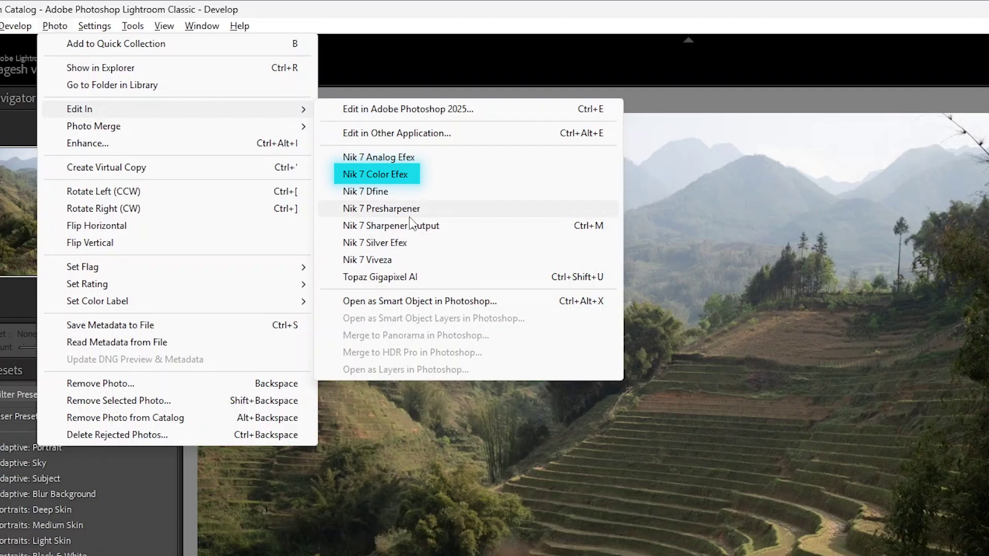
Pick Nik 7 Color Efex as the editor and confirm Edit a Copy with Lightroom Adjustments as TIFF.
click(405, 175)
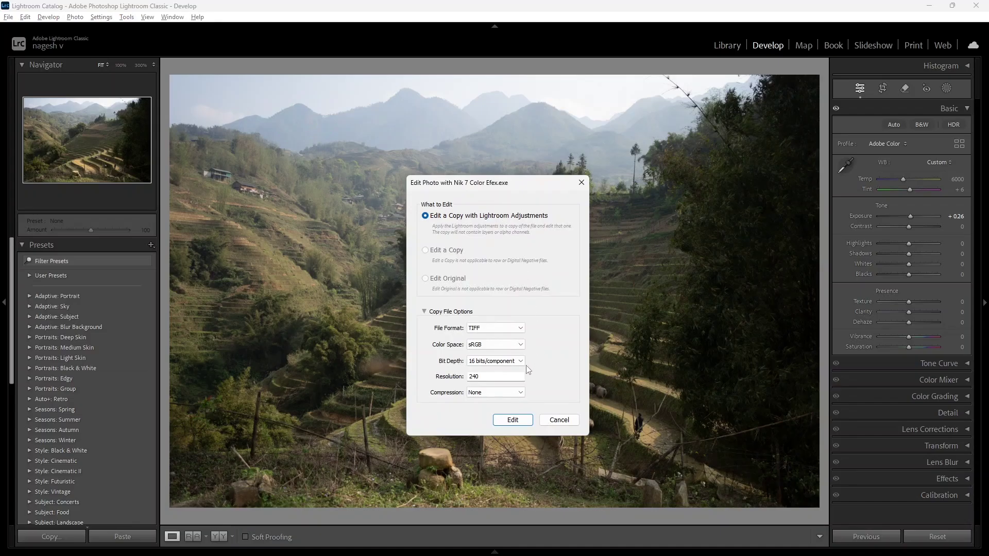
click(512, 420)
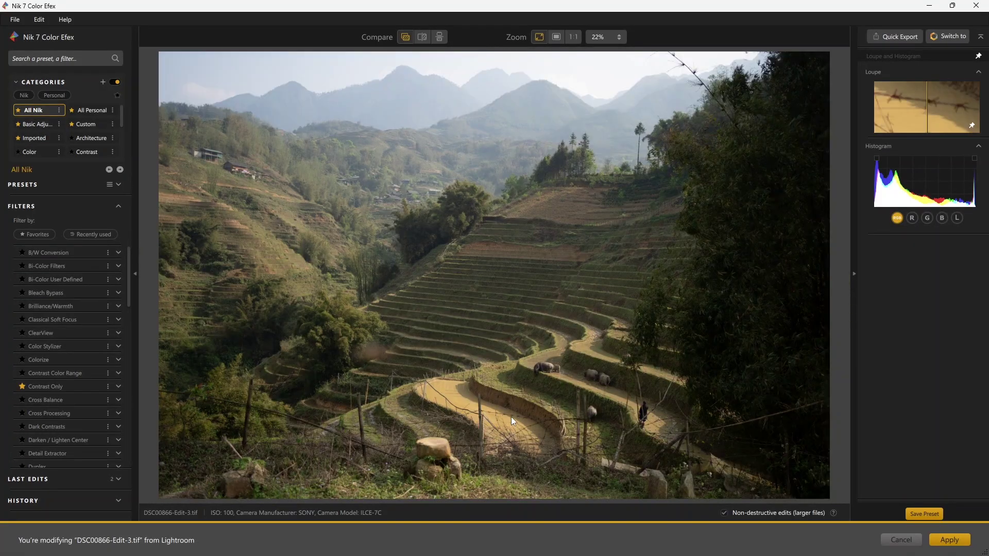
Turn off Non-destructive edits and browse the Color, Contrast, Creative and Landscape filter categories.
click(724, 513)
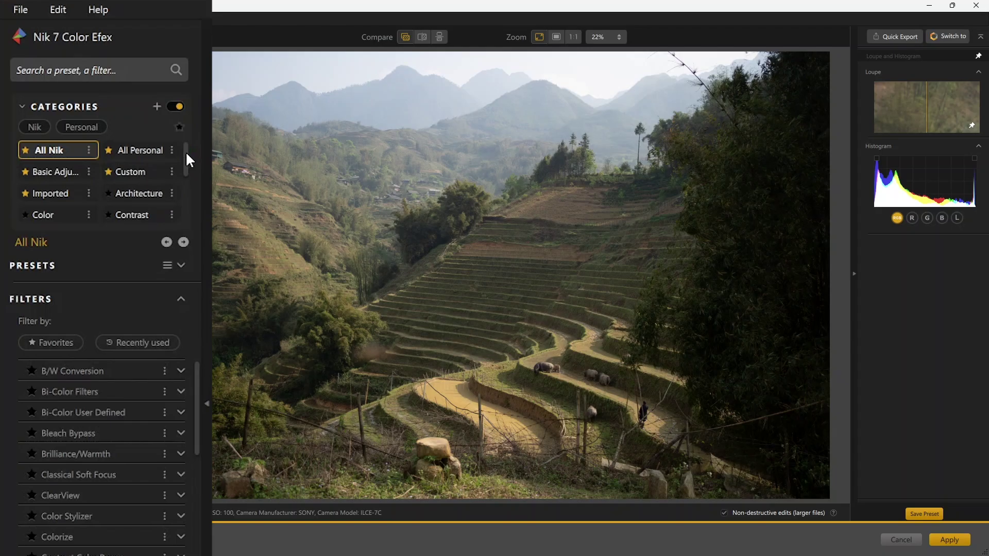
mouse_move(186, 150)
mouse_down()
mouse_move(179, 199)
mouse_move(181, 157)
mouse_up()
click(44, 212)
click(122, 212)
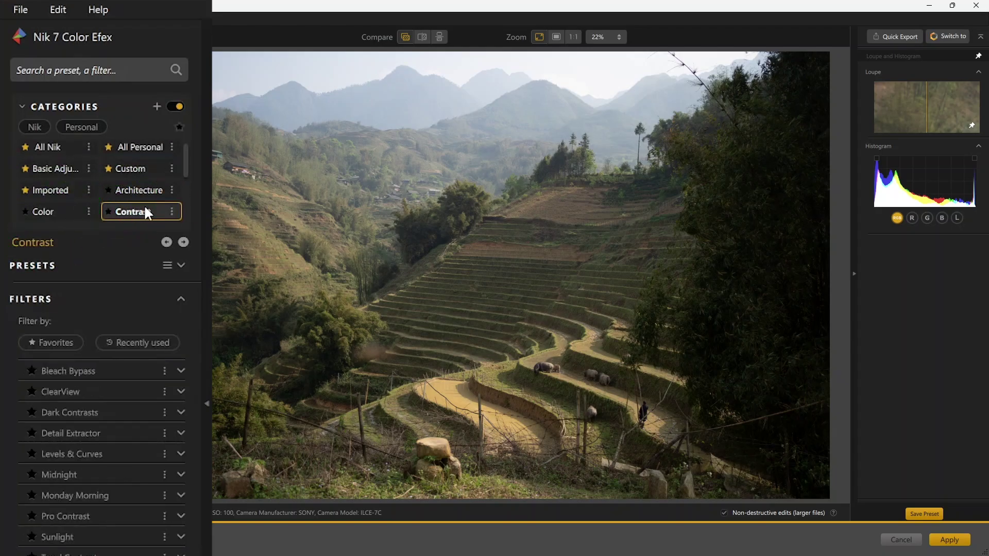
scroll(150, 185, down, 2)
drag(184, 76, 184, 94)
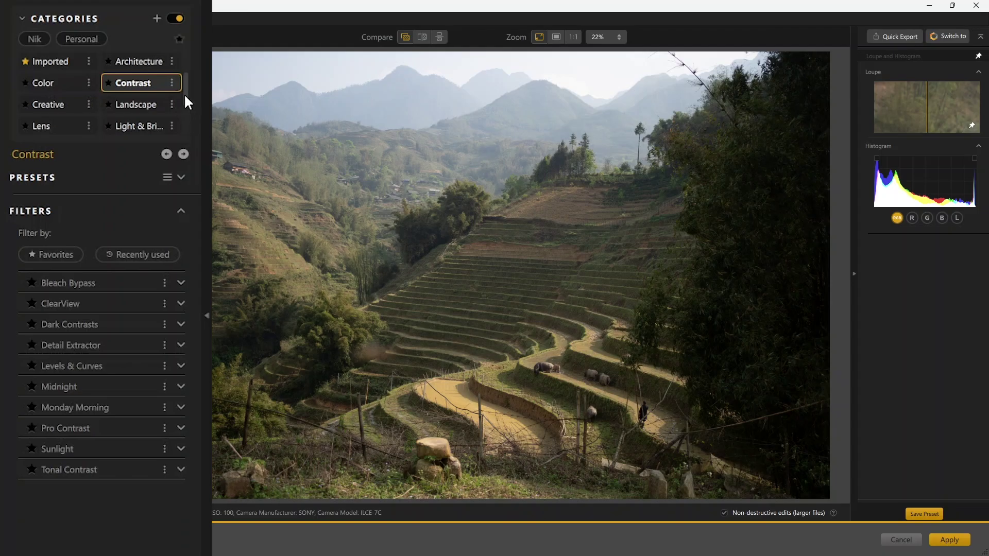
click(69, 104)
click(136, 104)
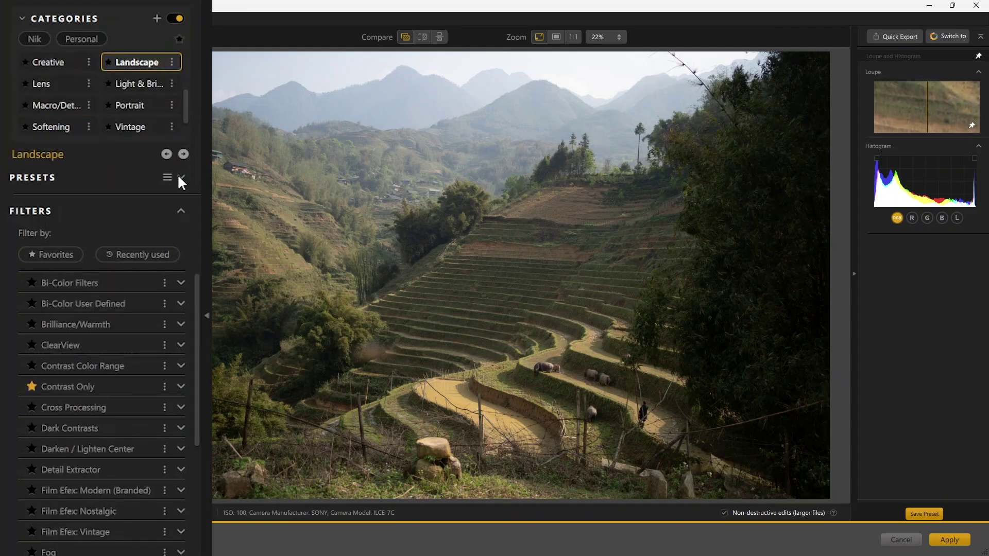
Preview Landscape presets like Clarity Bump and a black-and-white one, and peek at Bi-Color Filters presets.
click(179, 177)
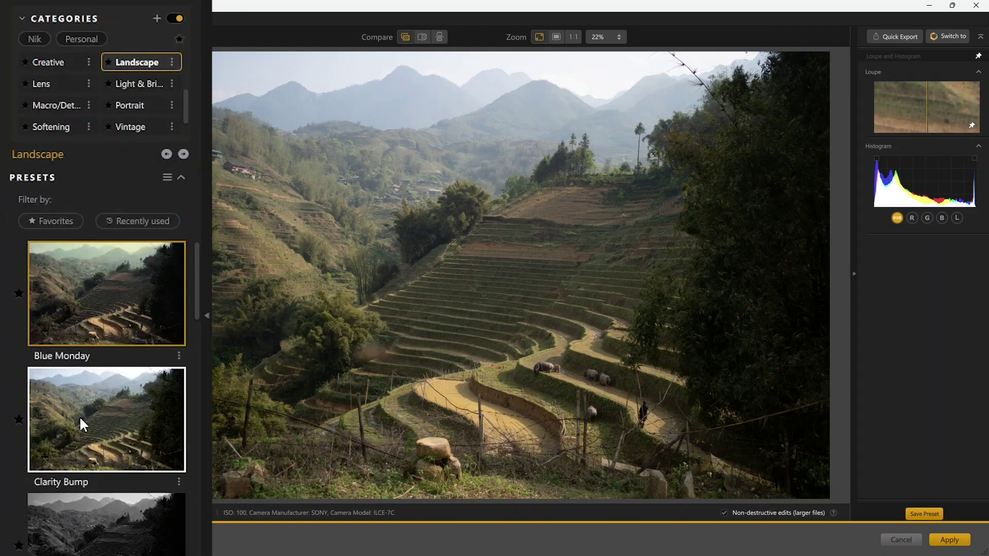
click(80, 416)
click(83, 514)
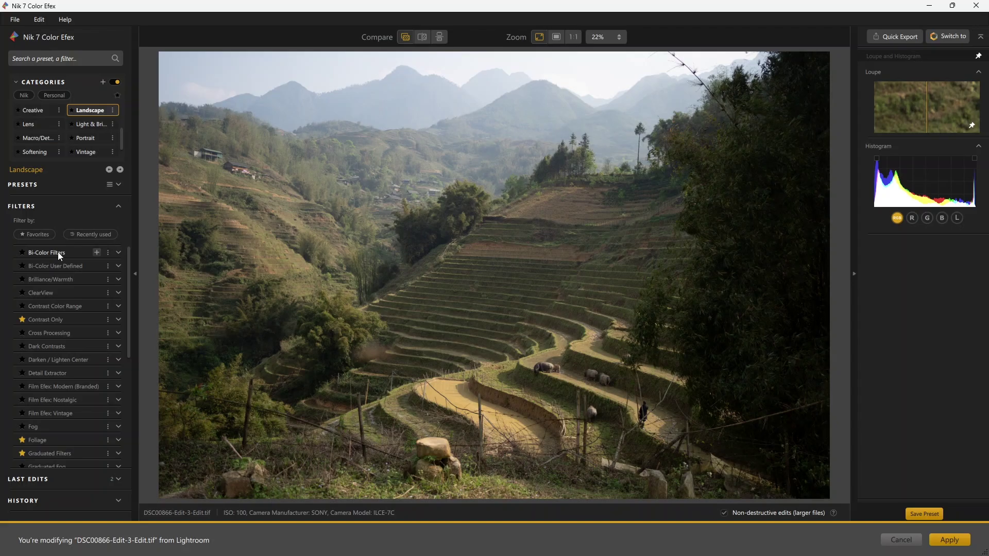
click(118, 252)
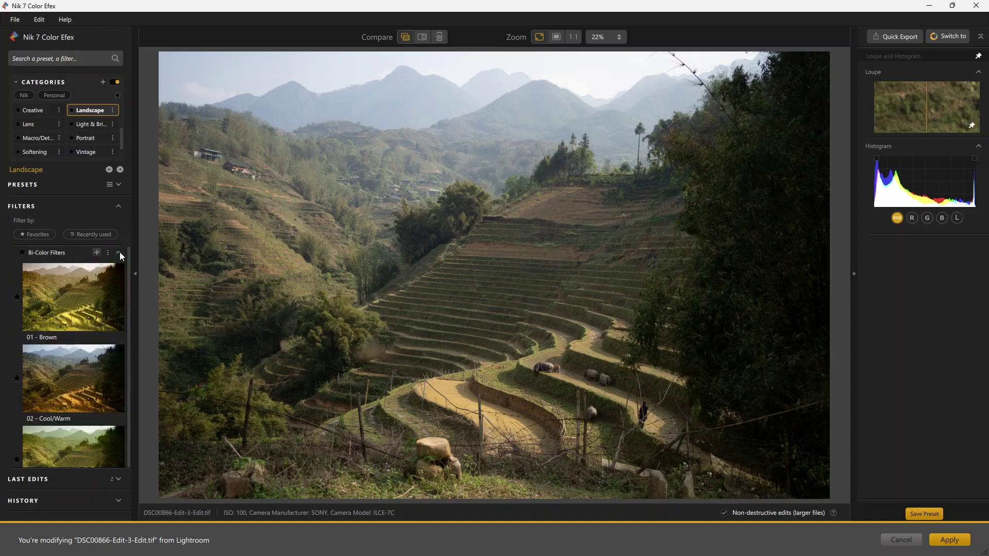
click(173, 173)
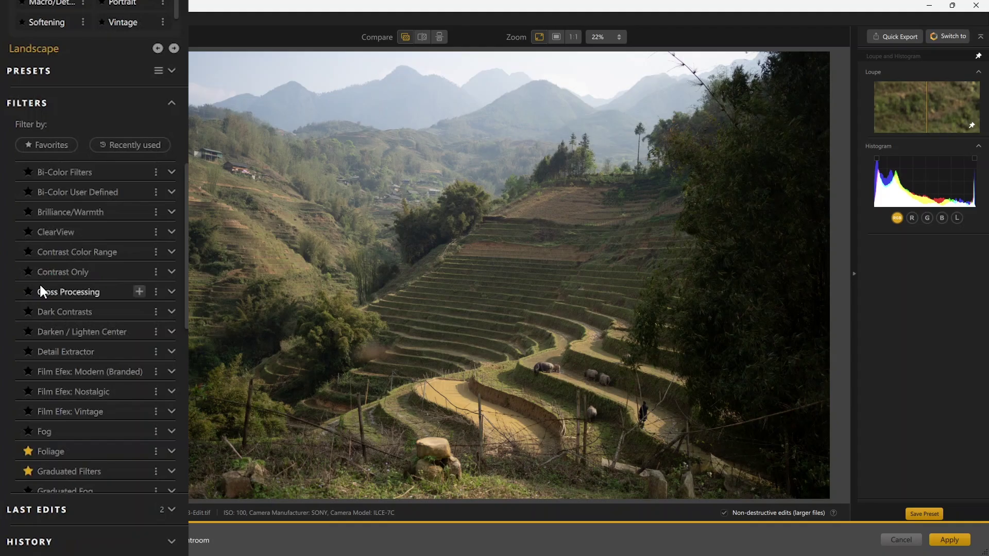
Star Contrast Only as a favourite, then toggle the Favorites and recent-use filters on and off.
click(28, 269)
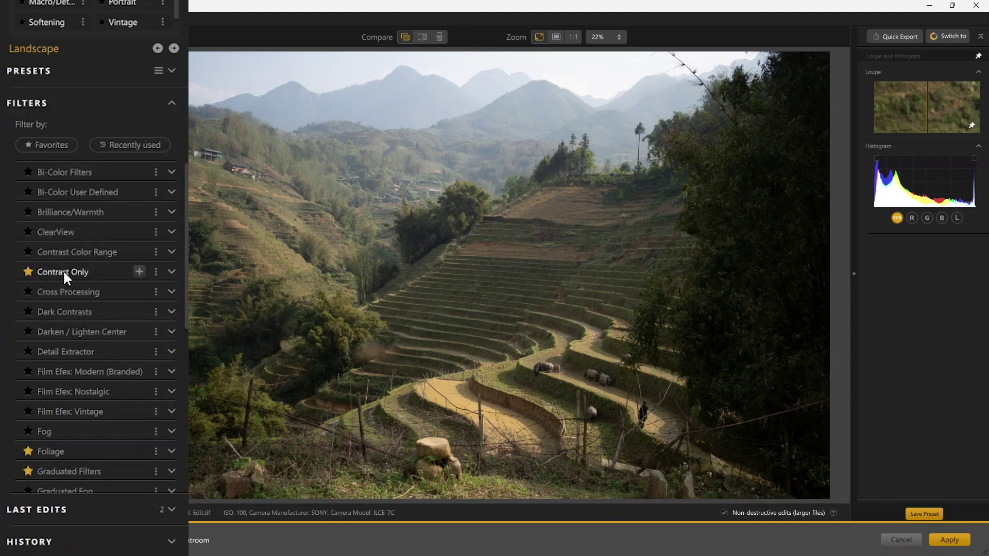
click(60, 147)
click(106, 144)
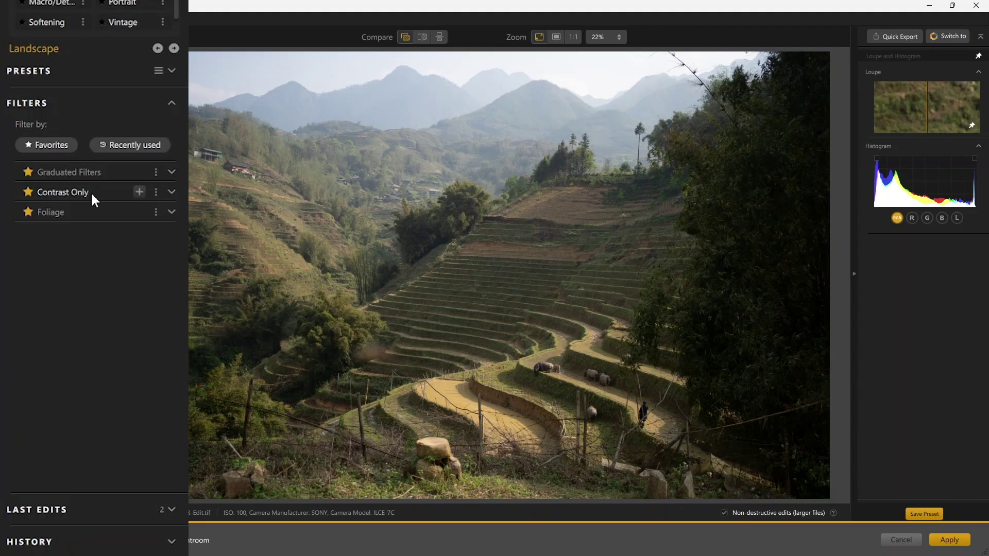
click(107, 144)
click(63, 144)
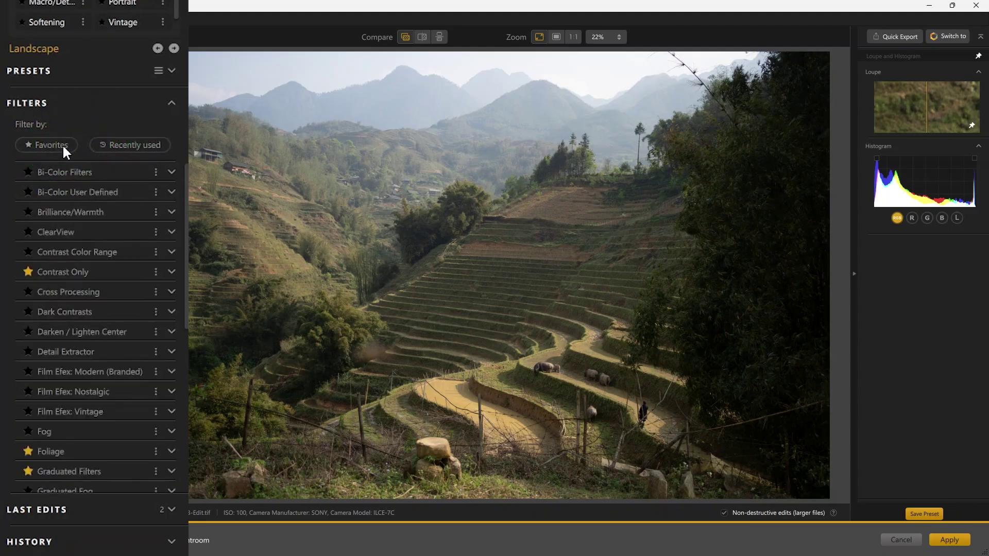
Revert to Original Image in History and return to the filter list, dismissing Contrast Only's options menu.
click(171, 542)
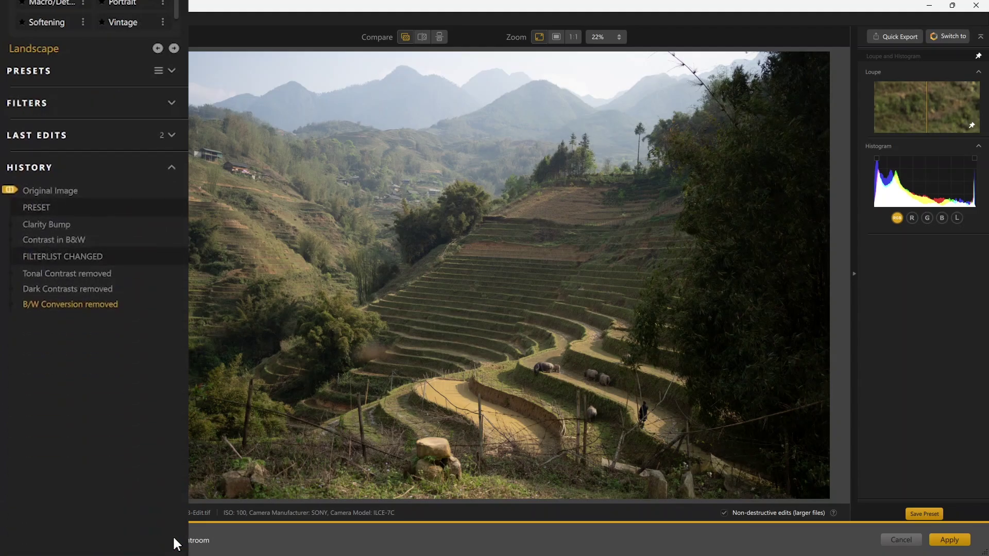
click(54, 192)
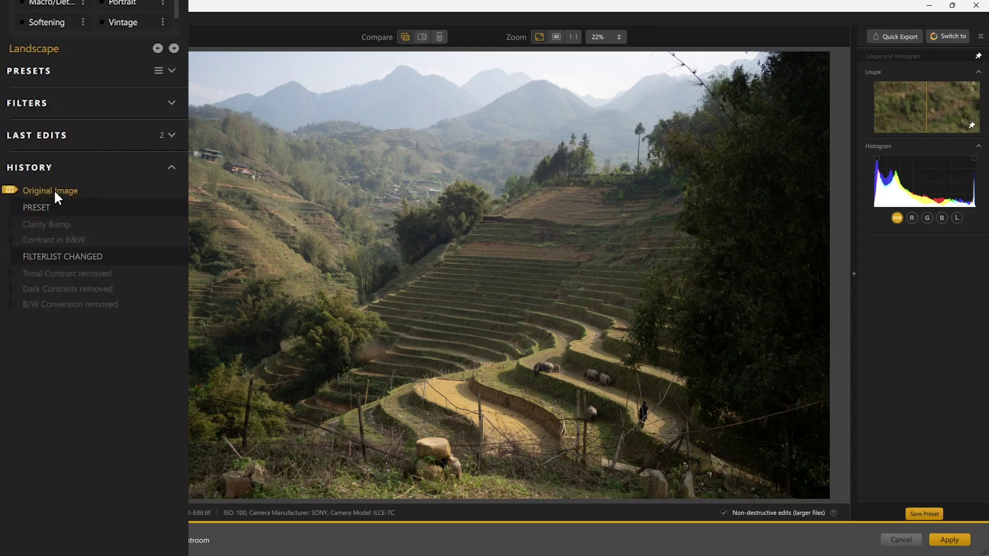
click(172, 168)
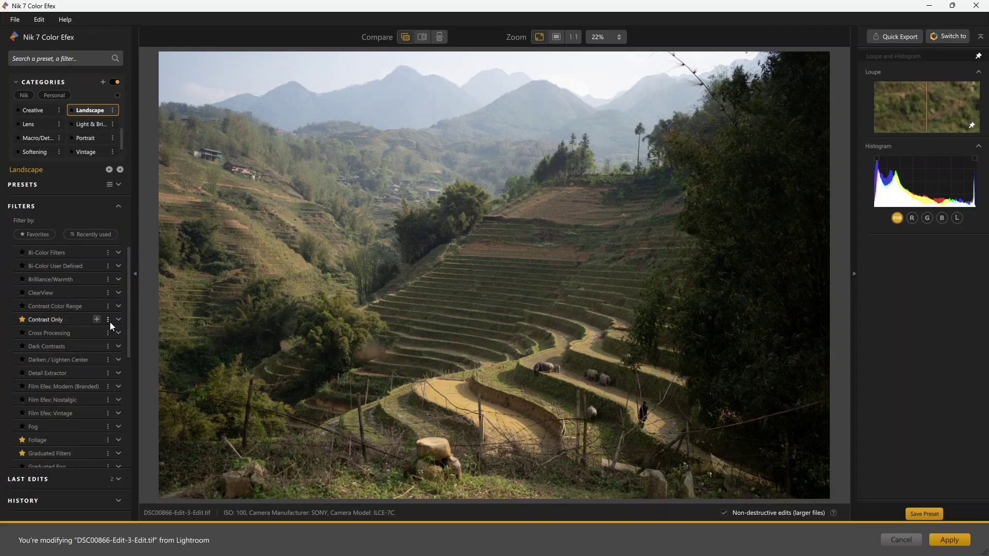
click(108, 320)
mouse_move(130, 335)
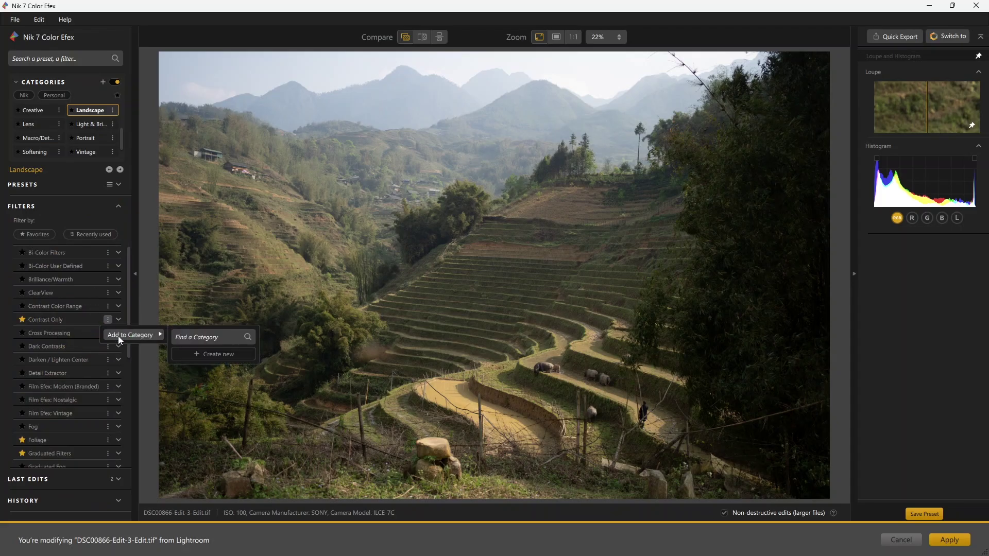
mouse_move(54, 320)
click(63, 321)
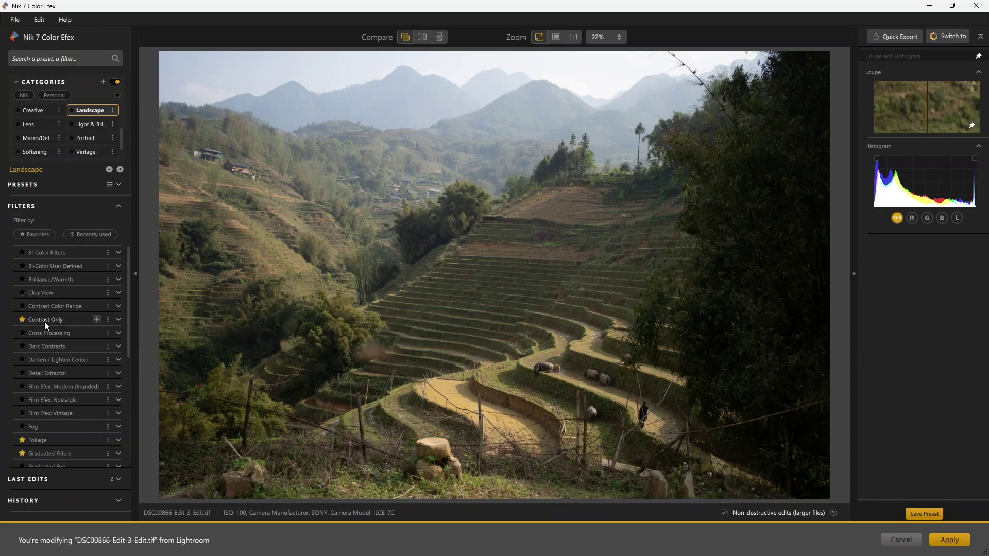
Apply Contrast Only's 03 - Soft Contrast preset with soft contrast 24%, saturation 22%, opacity 63%.
click(44, 320)
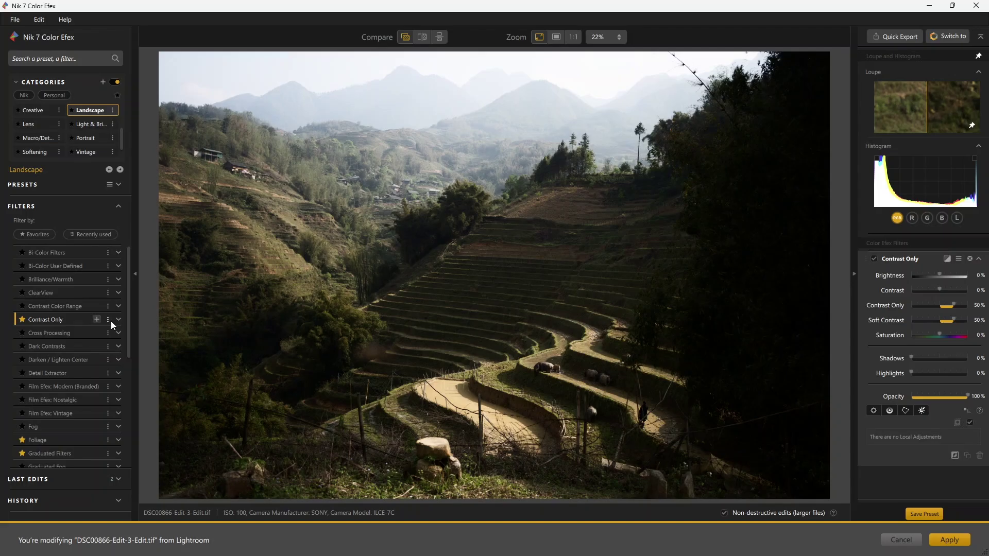
scroll(91, 385, down, 5)
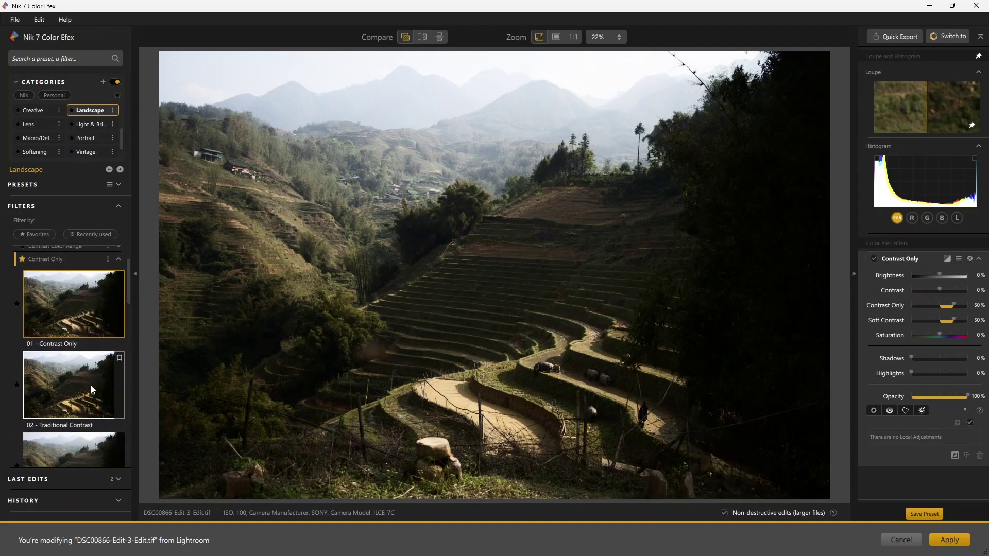
click(76, 333)
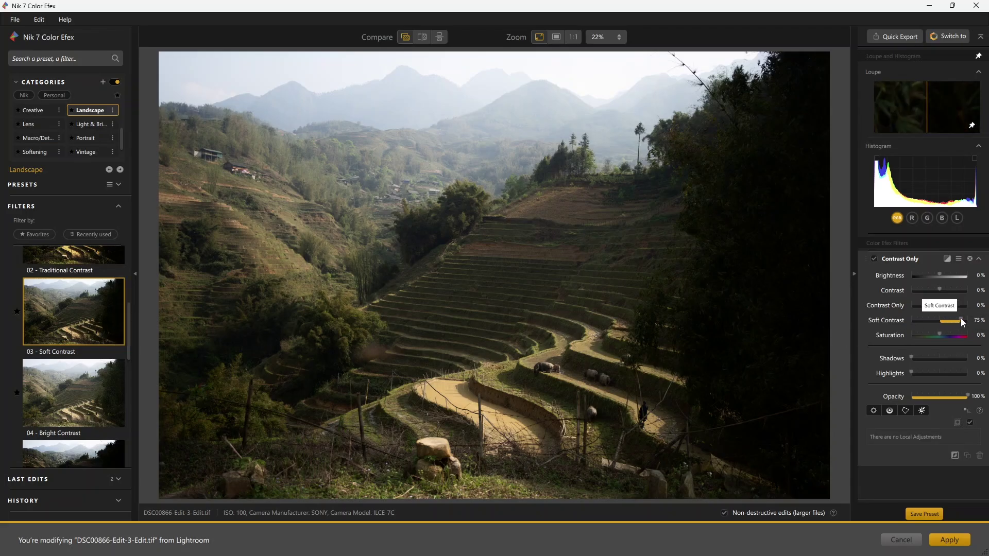
drag(961, 321, 948, 325)
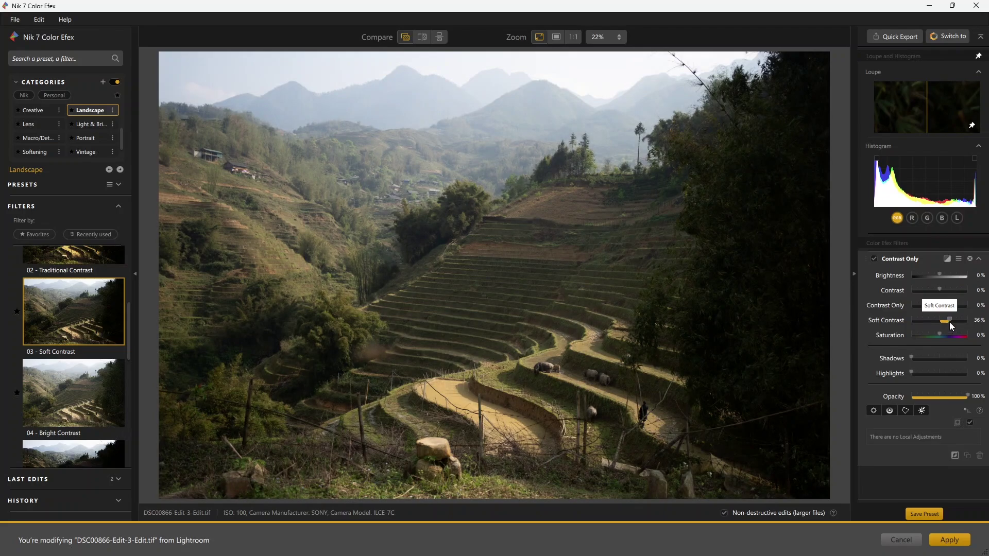
drag(948, 320, 950, 320)
mouse_move(967, 396)
mouse_down()
mouse_move(931, 396)
mouse_move(947, 397)
mouse_up()
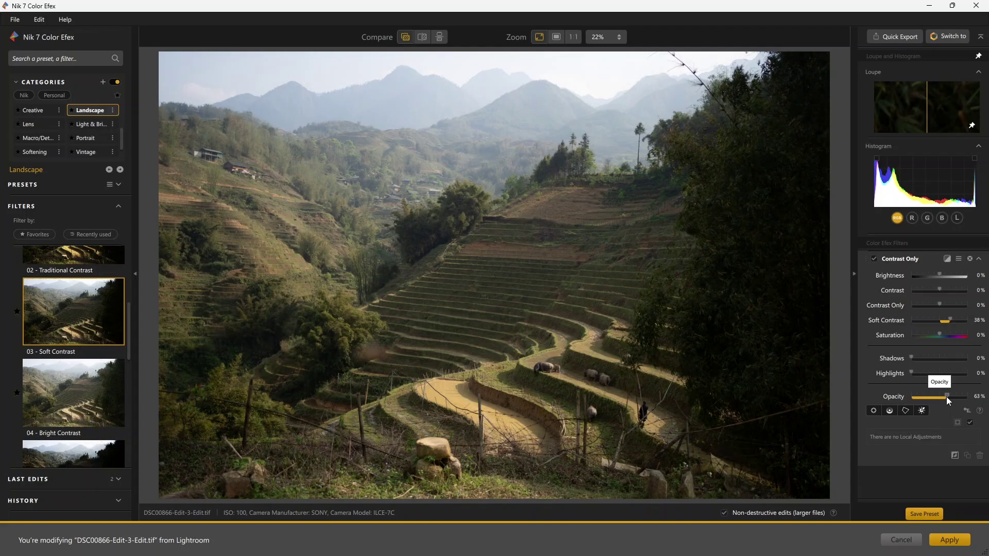
mouse_move(949, 320)
mouse_down()
mouse_move(945, 335)
mouse_move(957, 337)
mouse_up()
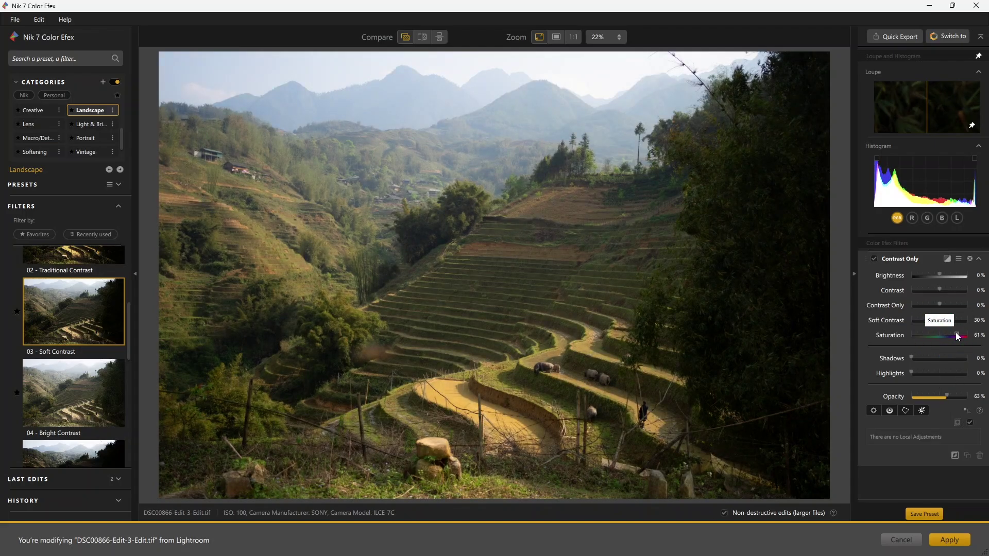
Add the Foliage filter using Method 3, Enhance Foliage 74% and opacity 86%.
click(119, 319)
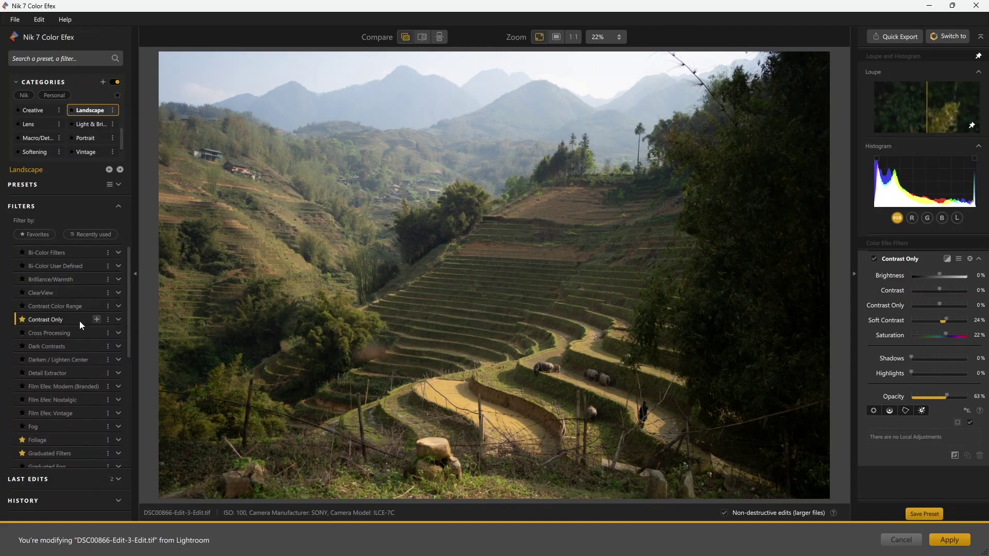
click(96, 440)
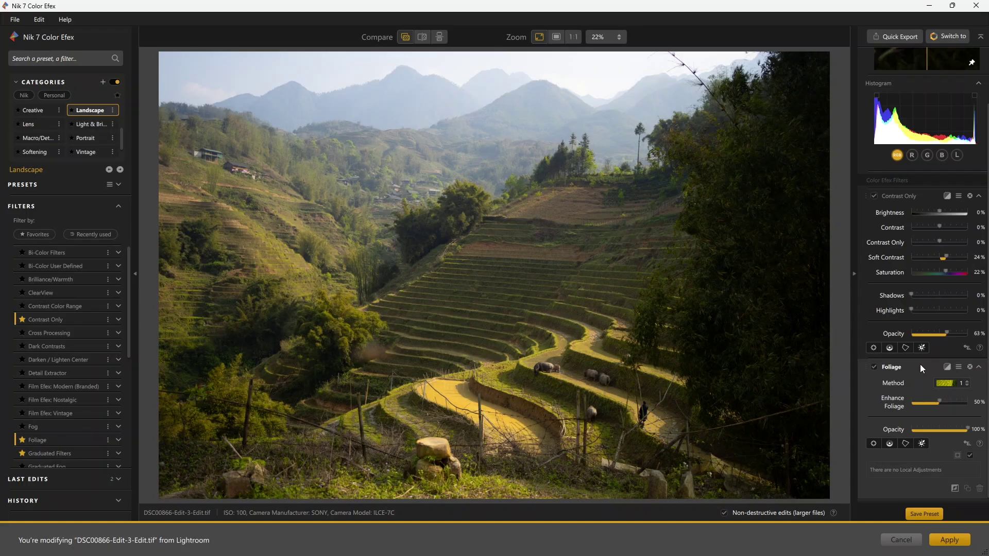
click(947, 383)
click(947, 420)
mouse_move(940, 402)
mouse_down()
mouse_move(956, 400)
mouse_move(935, 402)
mouse_up()
Split-compare the edit with the original at 1:1 over the buffaloes, then switch to Quick compare.
click(405, 38)
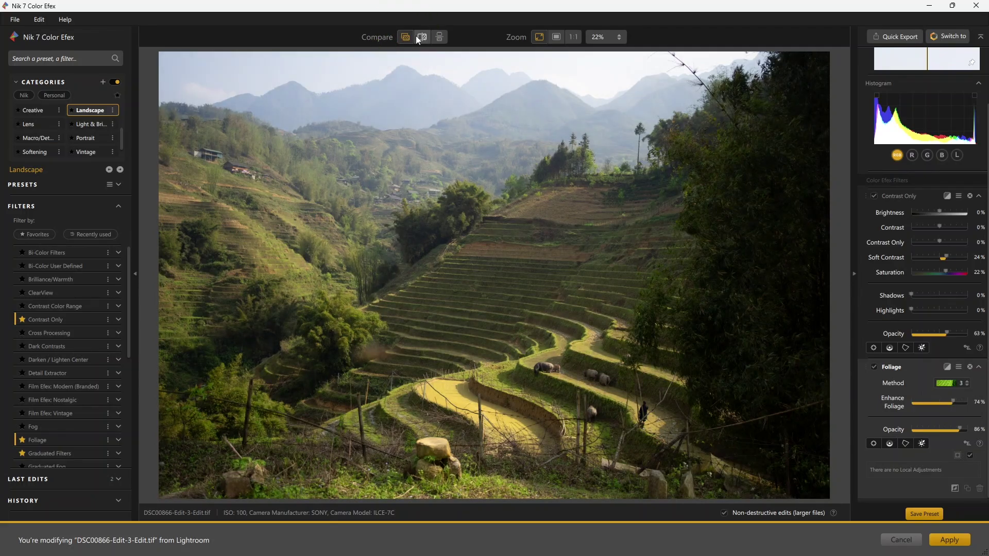
click(422, 37)
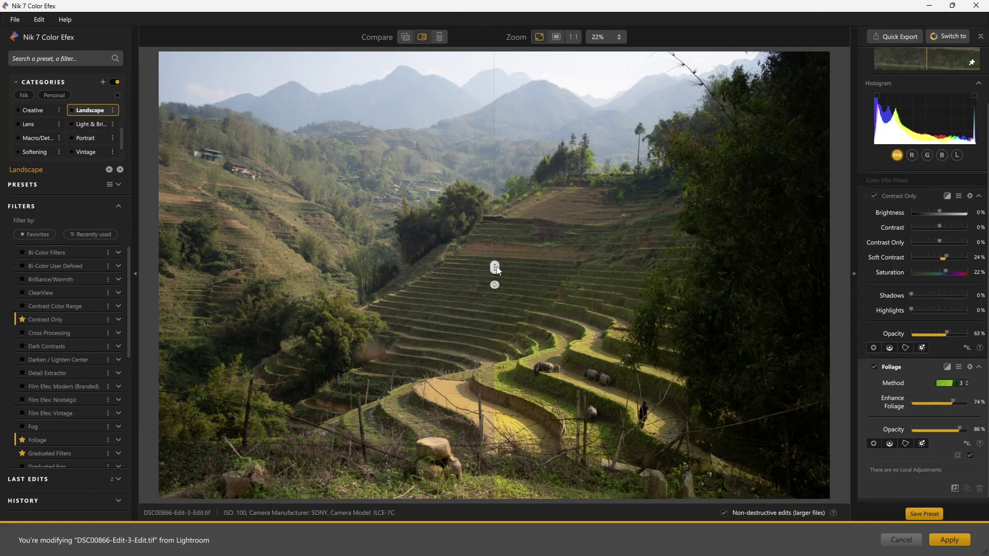
click(574, 37)
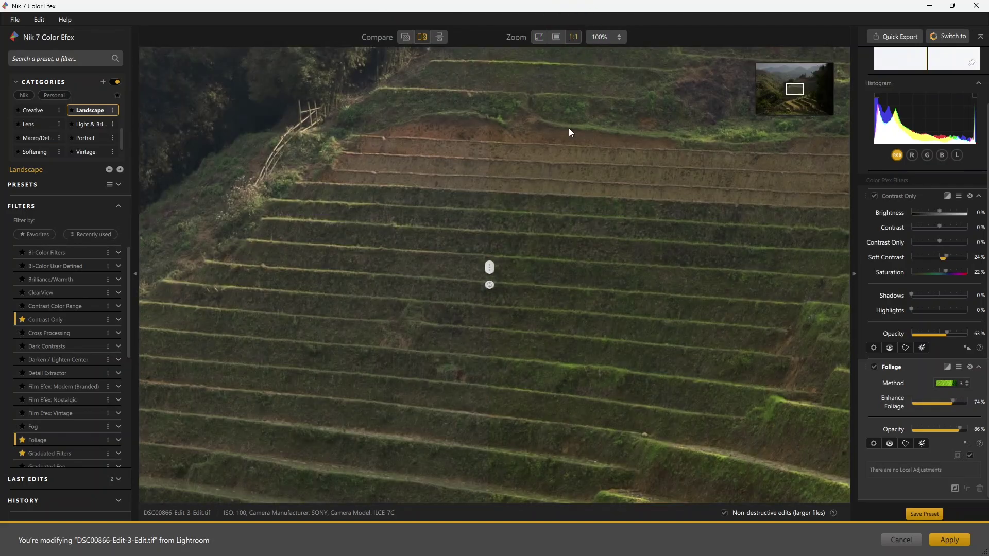
click(801, 105)
mouse_move(511, 266)
mouse_down()
mouse_move(681, 273)
mouse_move(413, 295)
mouse_move(177, 333)
mouse_move(462, 369)
mouse_move(181, 374)
mouse_move(458, 381)
mouse_up()
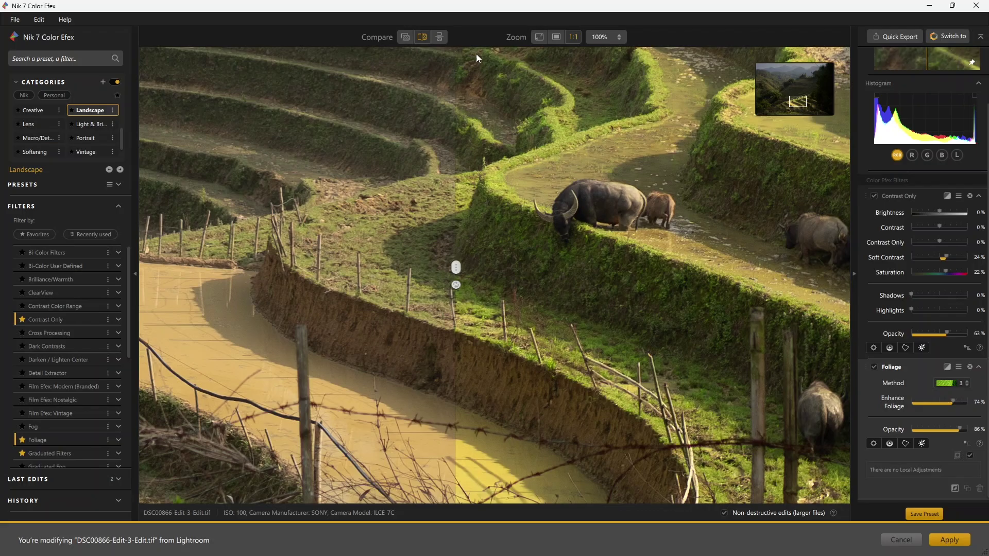
click(403, 38)
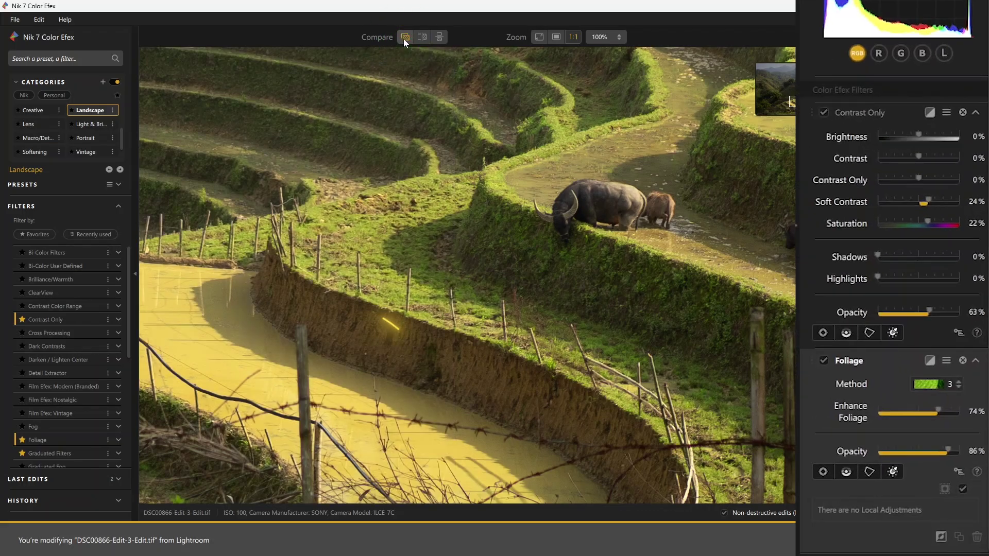
Place a Foliage control point on the yellow path and tune its luminance and chrominance selectivity using the mask.
click(538, 37)
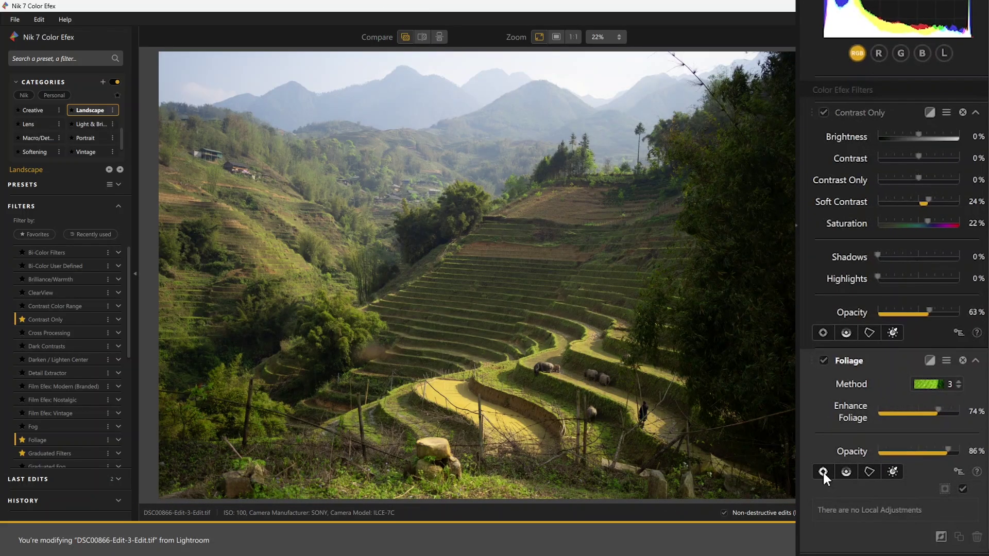
click(823, 472)
click(456, 395)
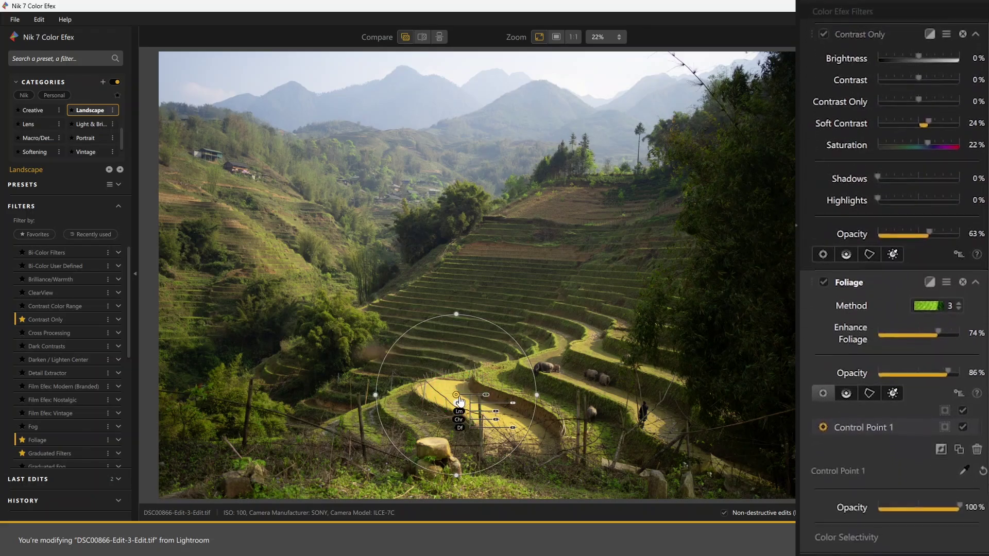
mouse_move(888, 353)
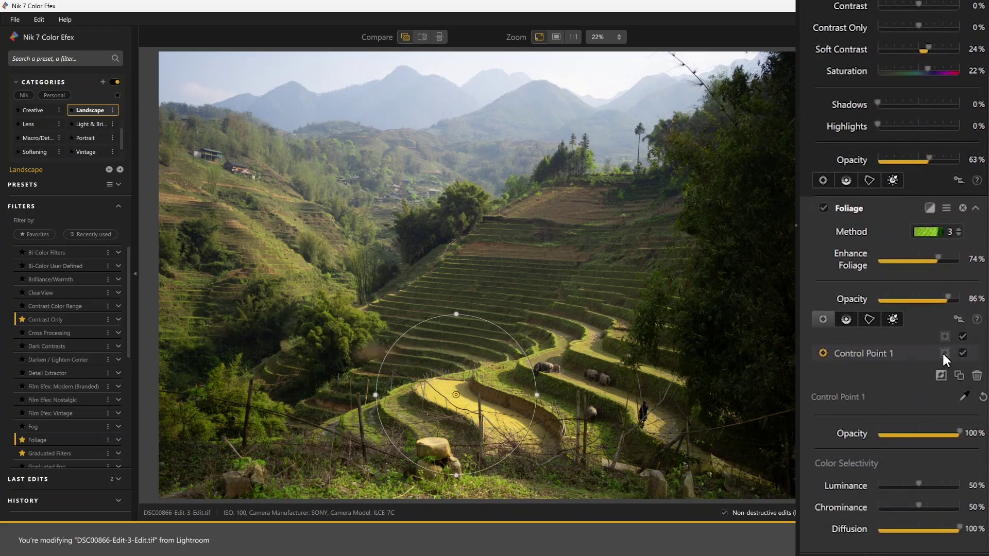
click(944, 352)
mouse_move(918, 484)
mouse_down()
mouse_move(946, 486)
mouse_move(927, 490)
mouse_up()
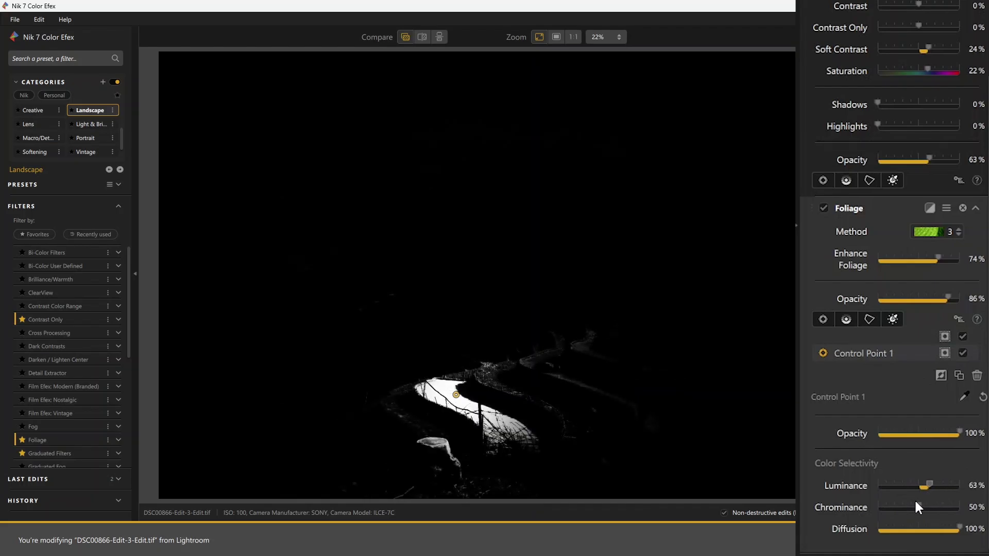
mouse_move(914, 507)
mouse_down()
mouse_move(885, 507)
mouse_move(906, 508)
mouse_up()
click(944, 336)
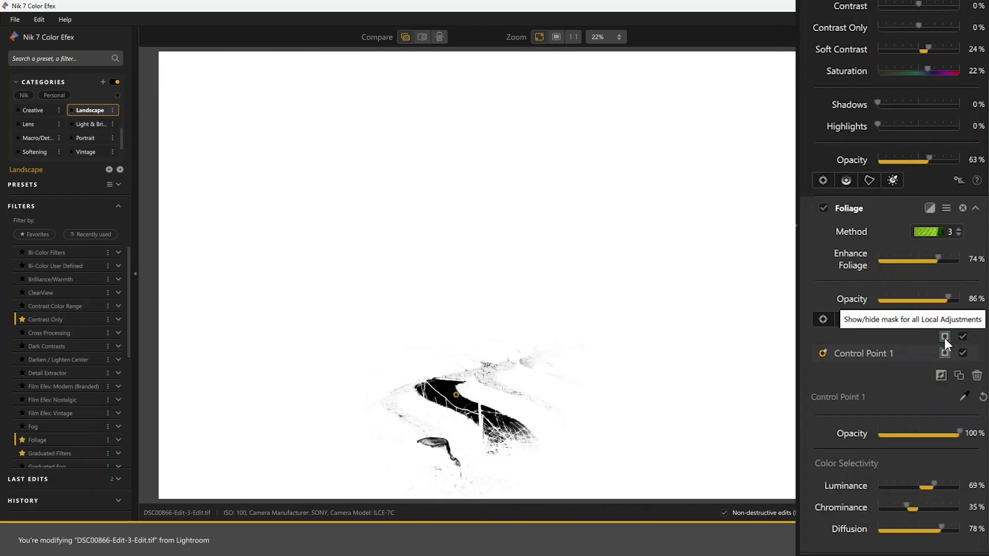
click(944, 336)
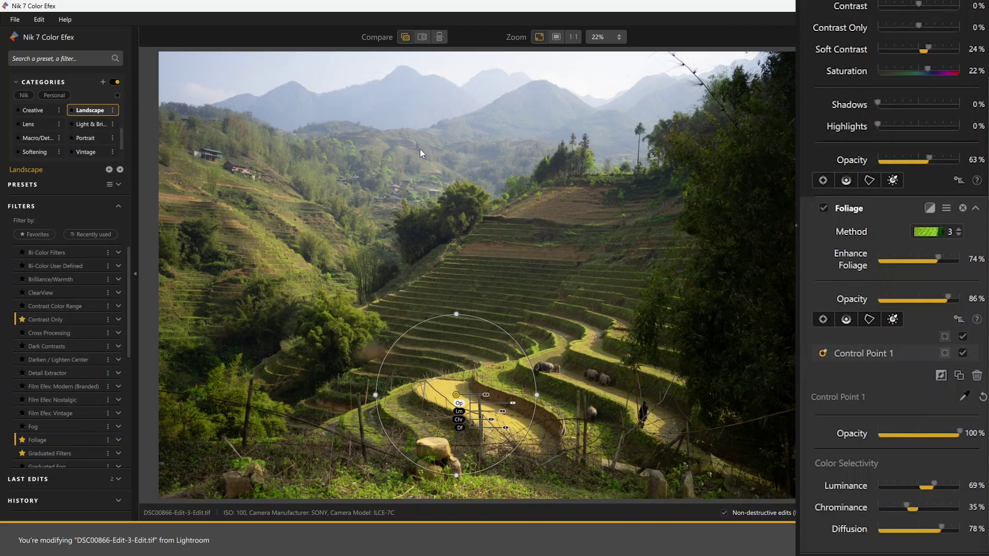
Compare against the original, test the control point's strength, and select the second control point.
click(404, 36)
click(404, 36)
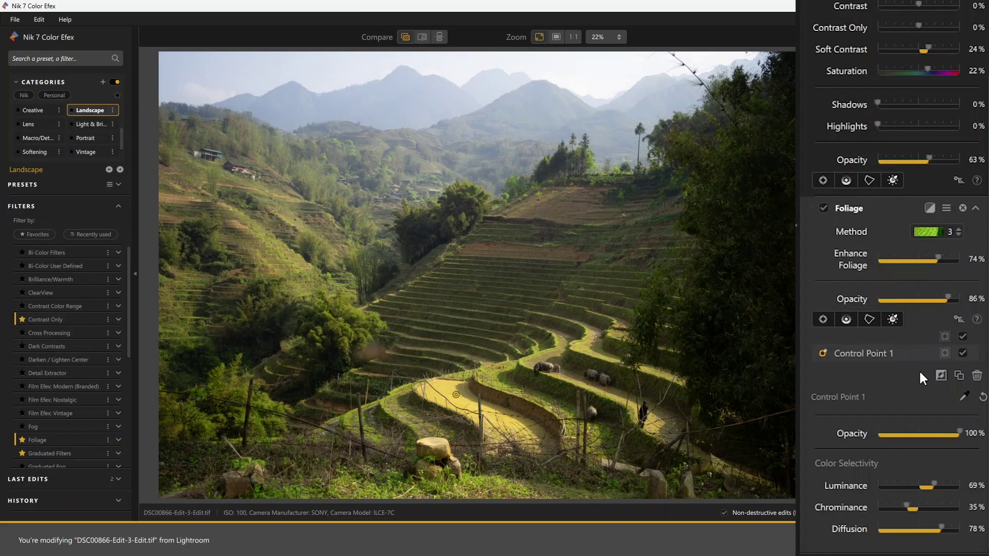
mouse_move(953, 434)
mouse_down()
mouse_move(855, 434)
mouse_move(986, 434)
mouse_up()
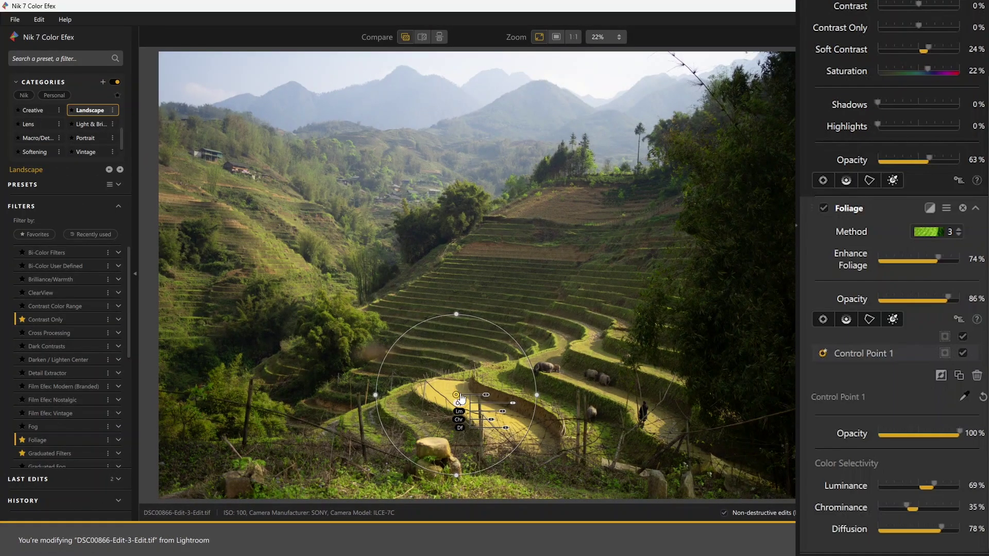
click(945, 208)
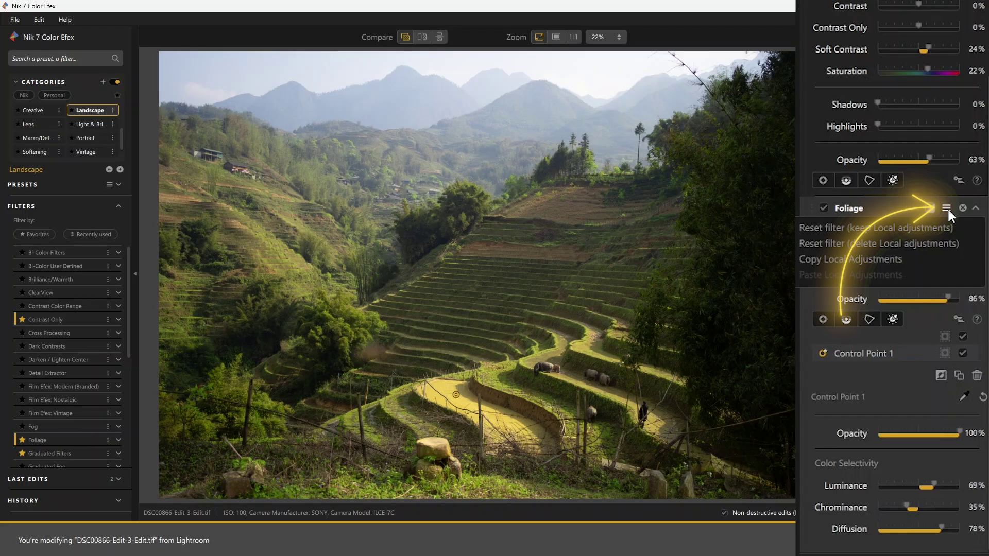
click(947, 208)
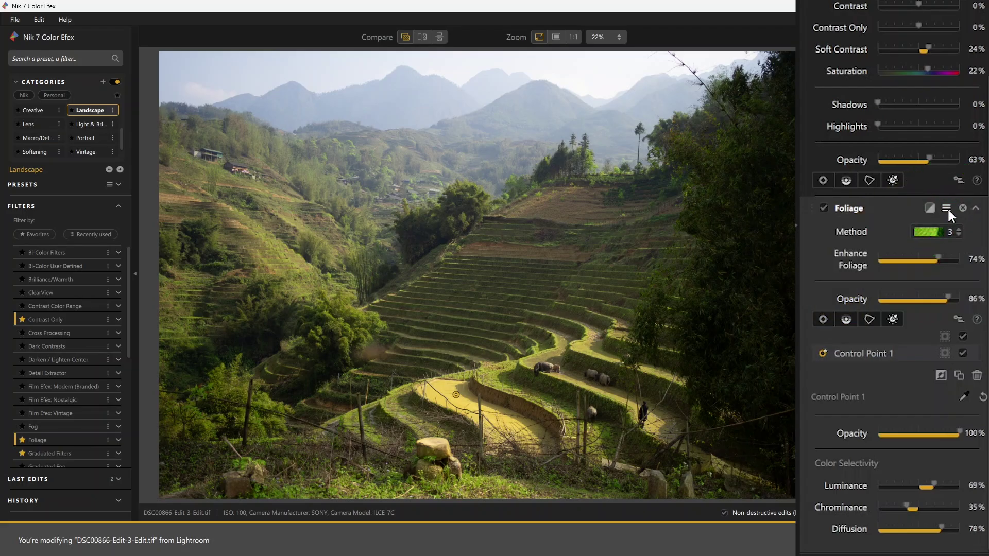
click(456, 400)
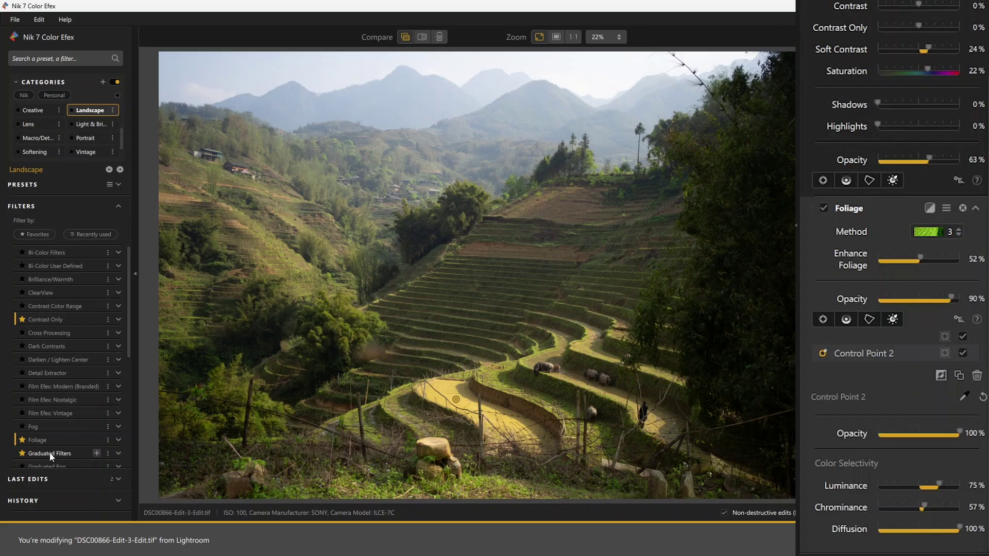
Add Graduated Filters with Color Set Blue 1, vertical shift 41% and opacity 48%.
click(96, 453)
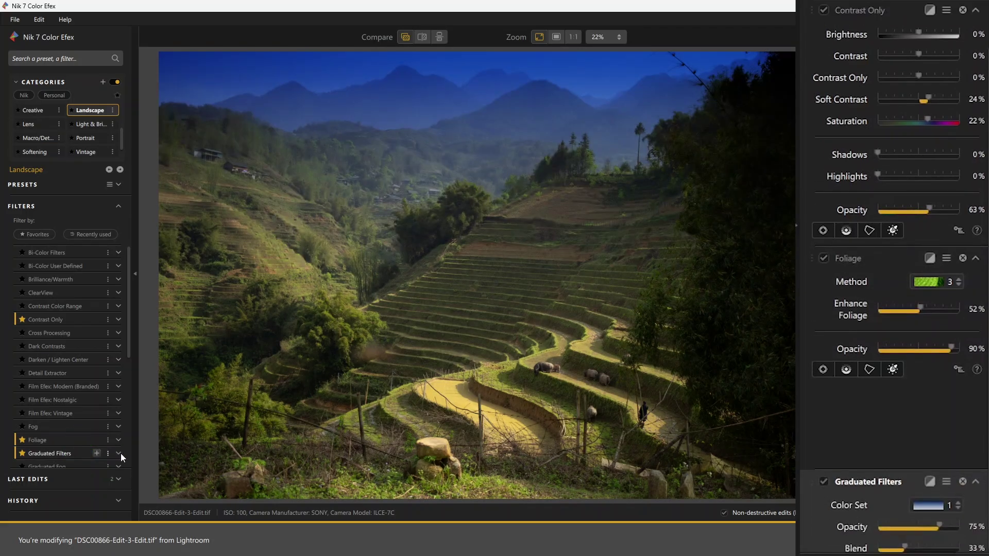
scroll(941, 364, down, 3)
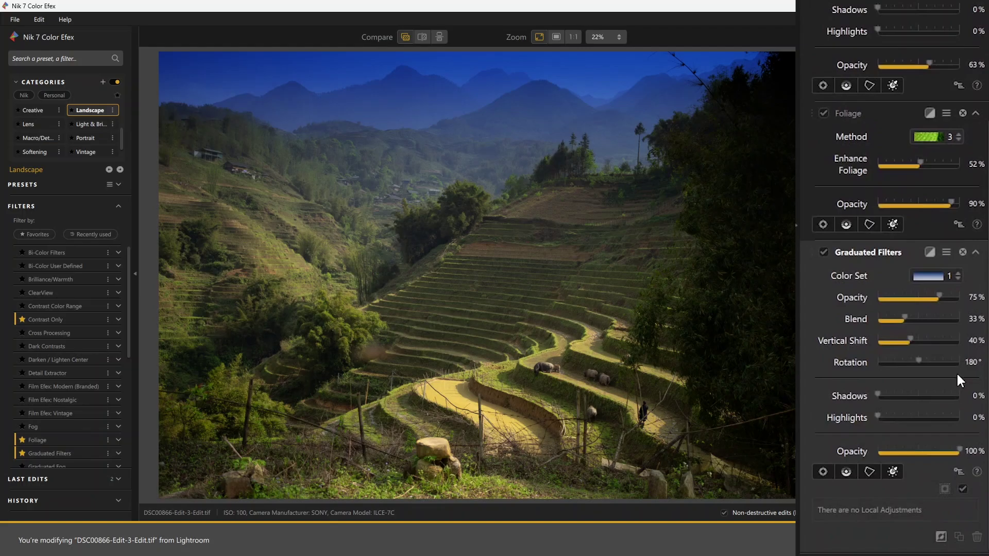
click(956, 276)
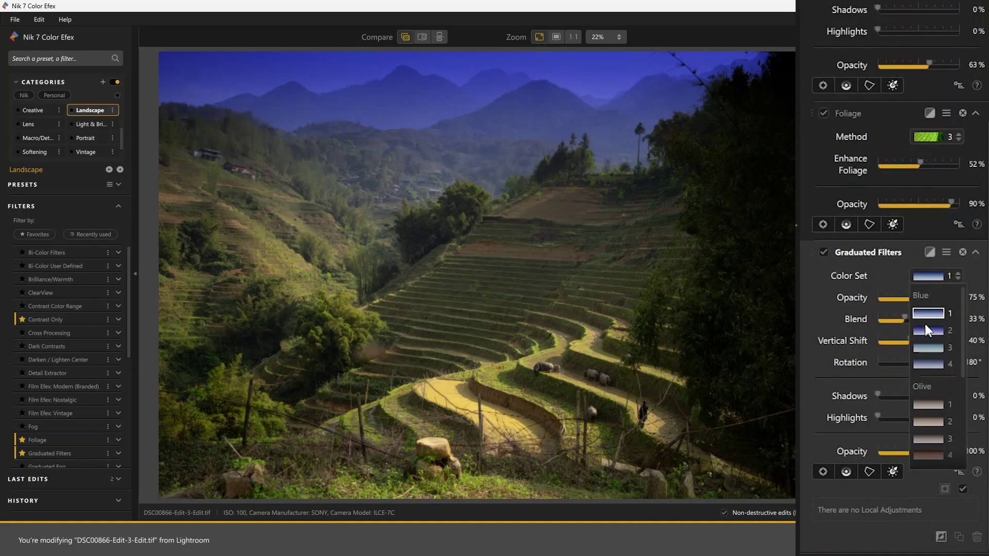
click(925, 314)
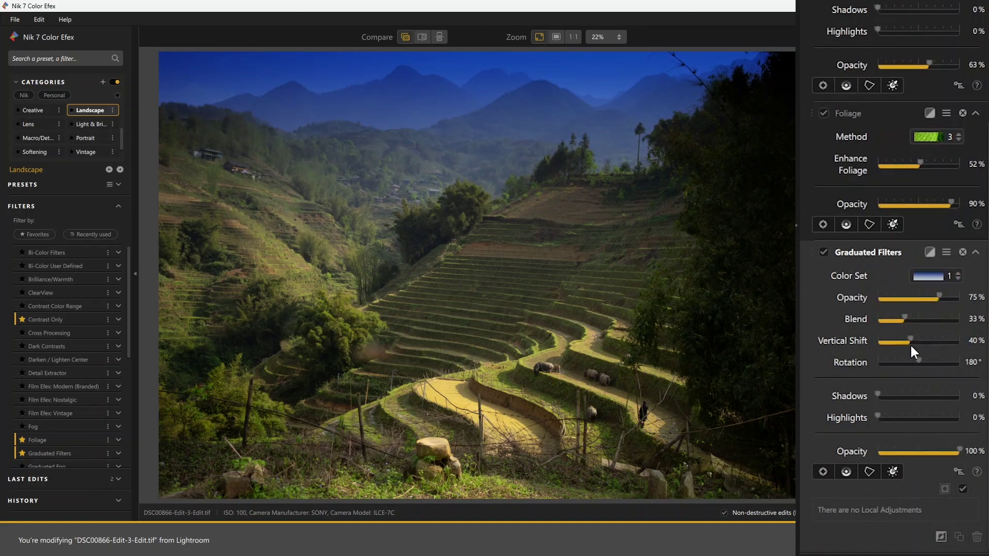
mouse_move(910, 338)
mouse_down()
mouse_move(929, 338)
mouse_move(913, 347)
mouse_up()
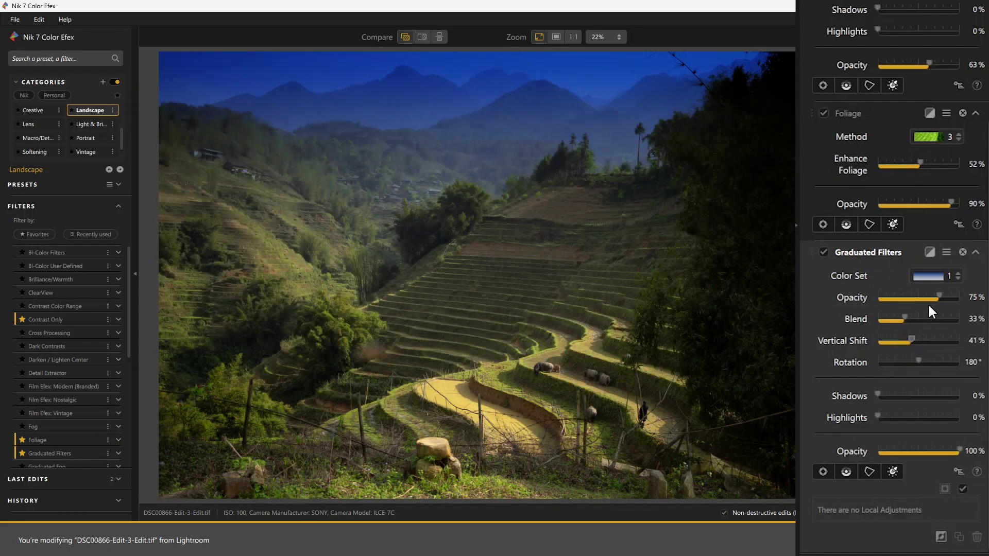
drag(936, 295, 917, 298)
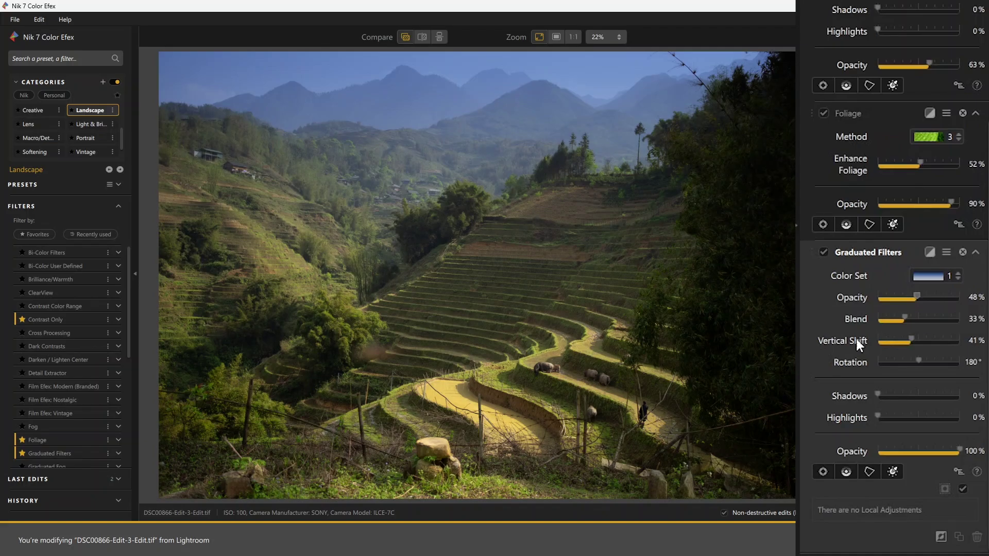
Add Glamour Glow with glow around 28% and glow warmth set to 63%.
scroll(52, 304, down, 5)
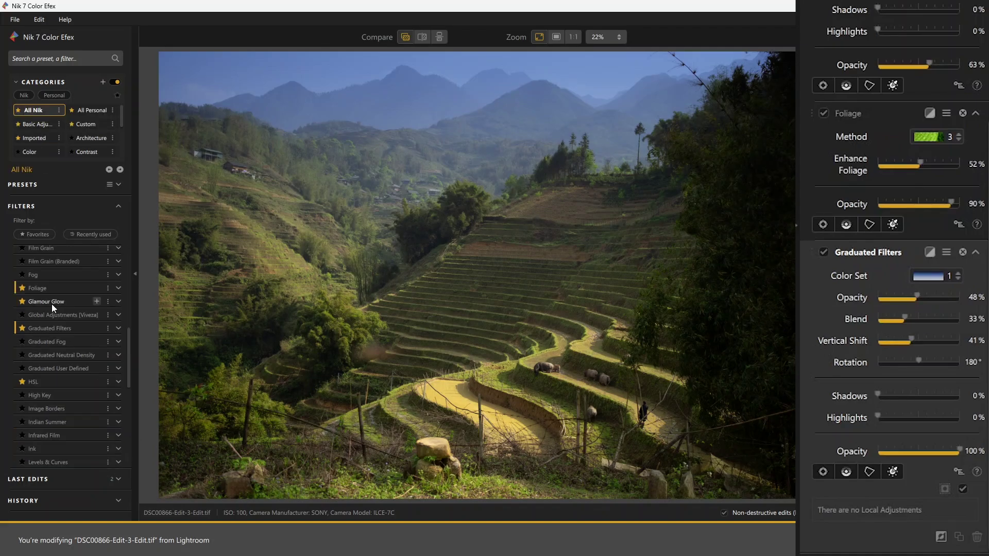
click(96, 300)
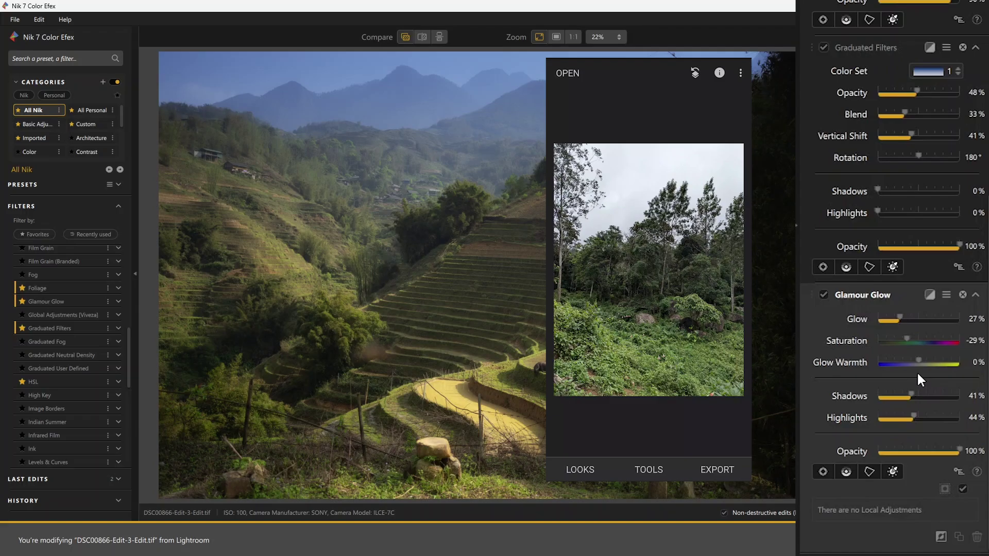
drag(916, 364, 904, 364)
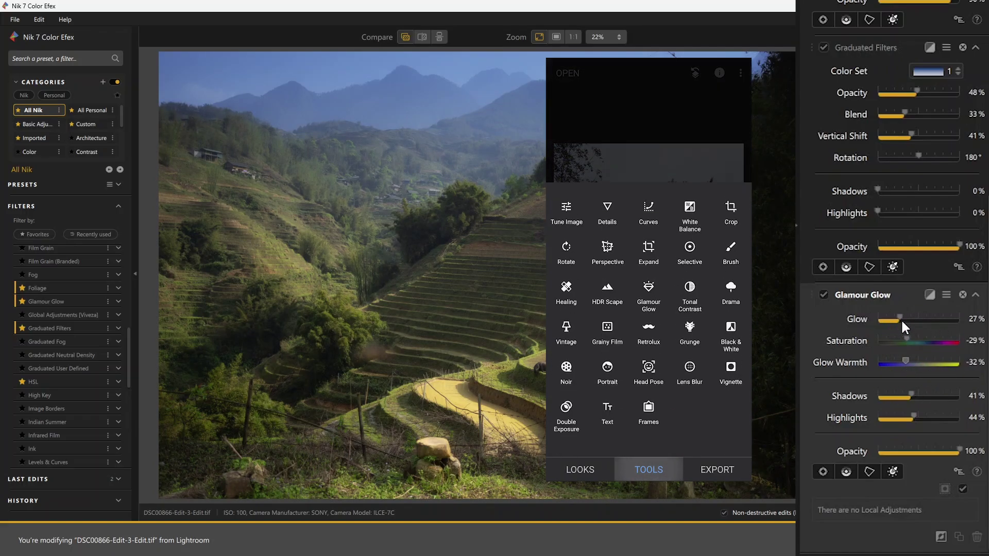
mouse_move(901, 319)
mouse_down()
mouse_move(892, 318)
mouse_move(901, 319)
mouse_up()
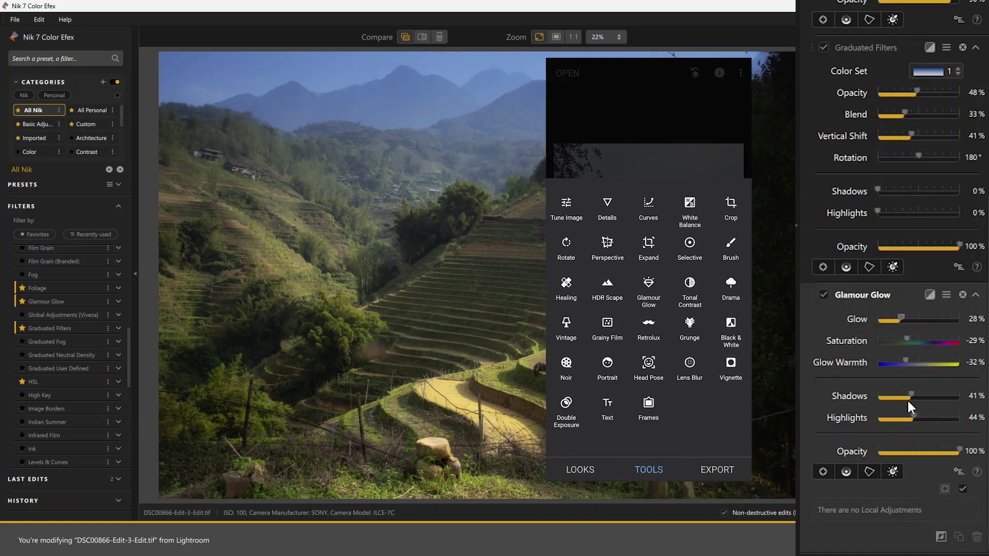
drag(906, 362, 944, 362)
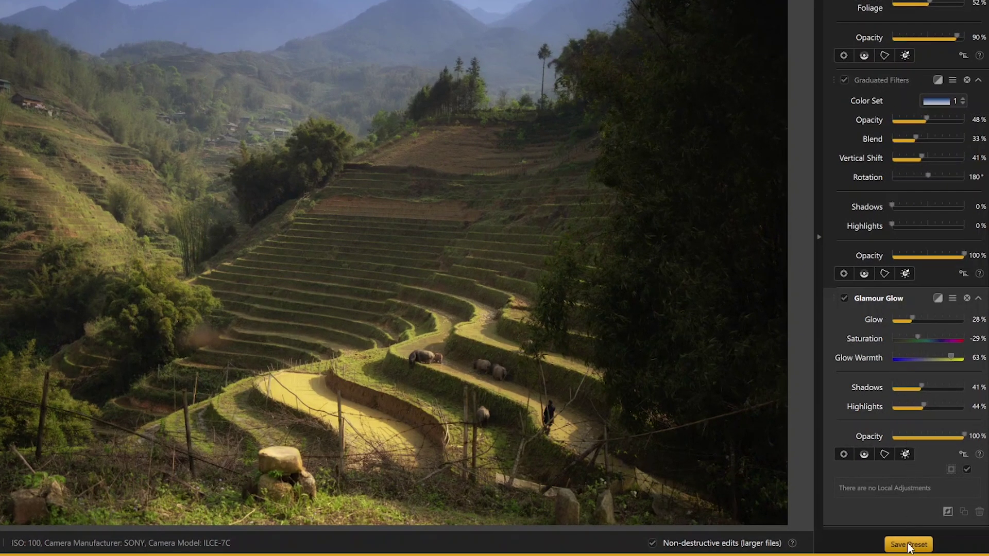
Save the current filter stack as a custom preset named 'Landscape green'.
click(908, 544)
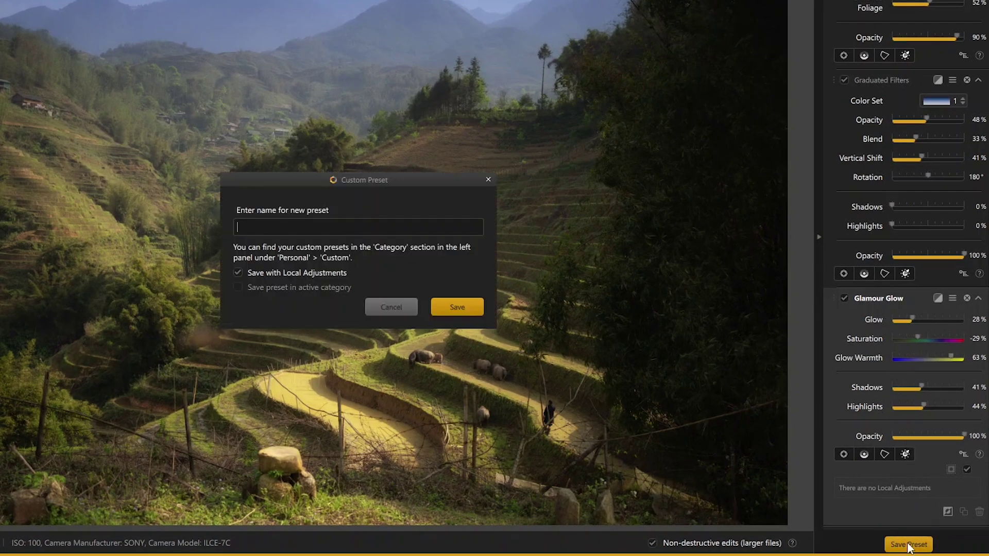
text(Landscape green)
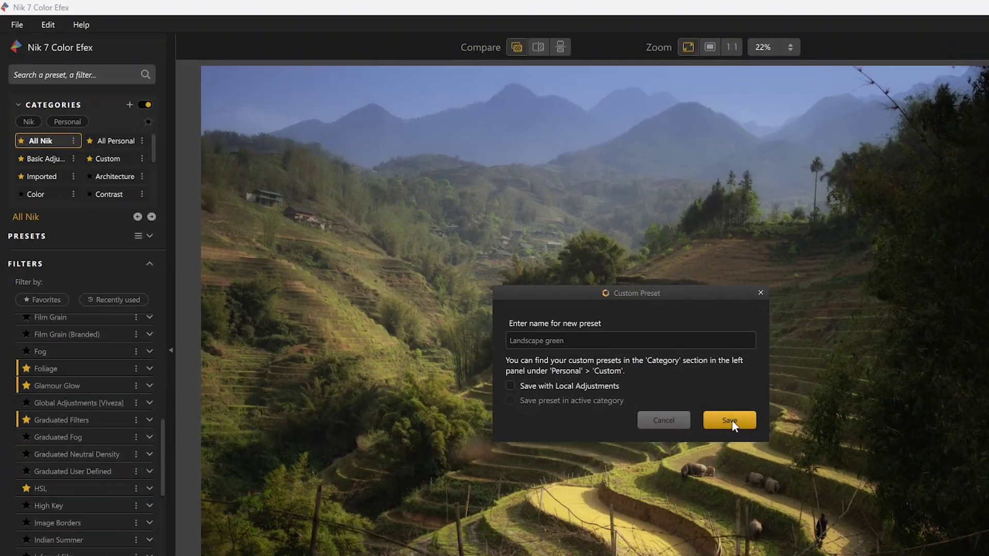
click(731, 420)
Confirm 'Landscape green' is listed under Custom presets, then apply the edits back to Lightroom.
click(119, 158)
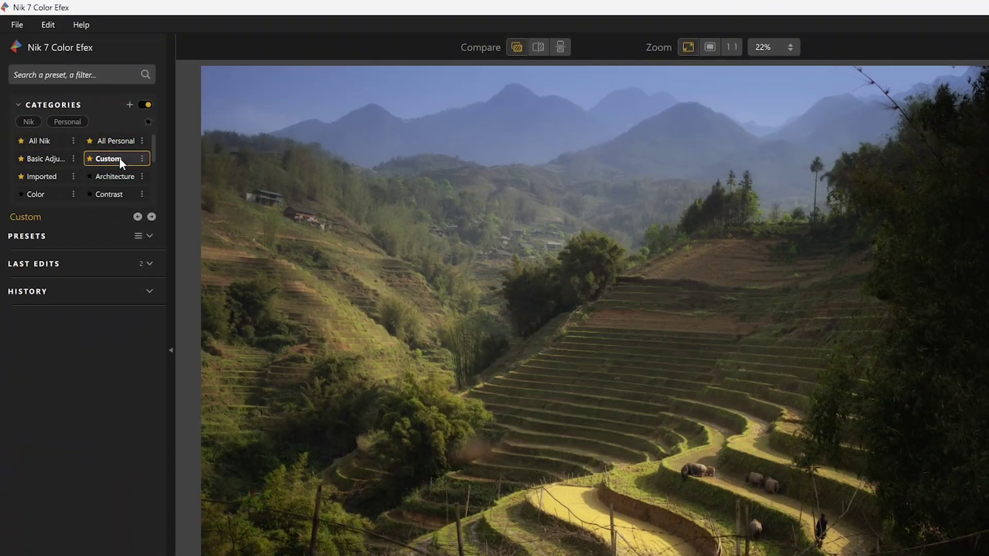
click(152, 235)
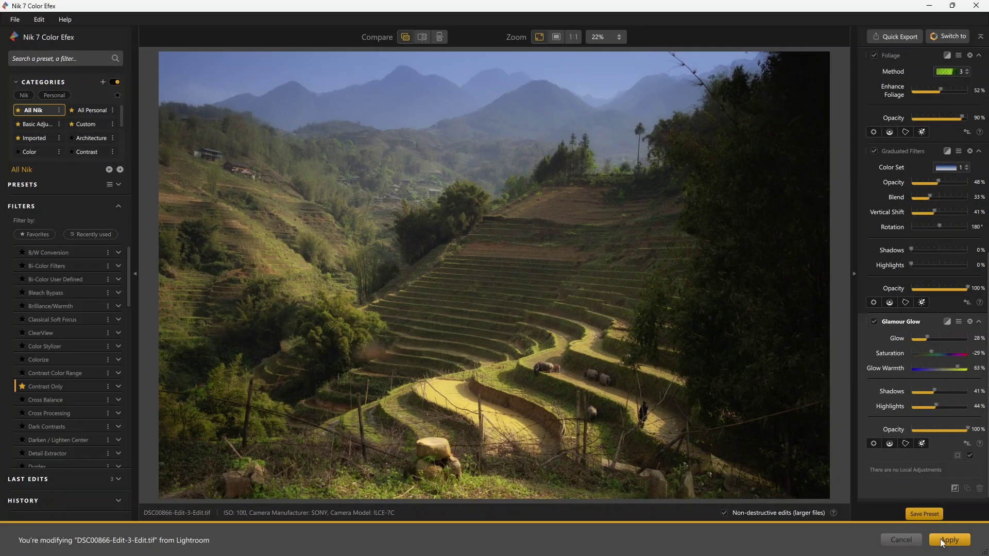
click(942, 542)
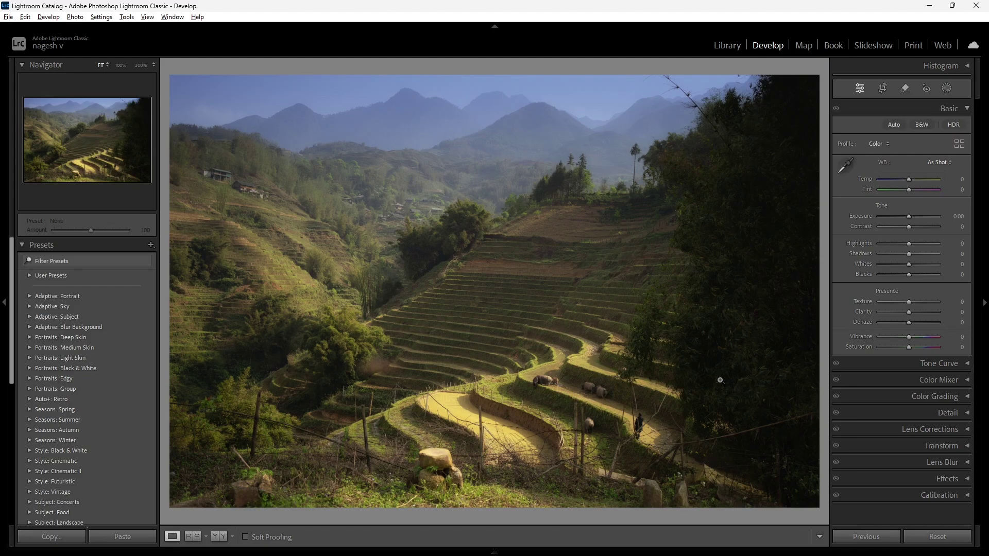
Send the original rice-terrace photo from Lightroom to Nik 7 Color Efex via Edit Original.
click(48, 17)
mouse_move(91, 72)
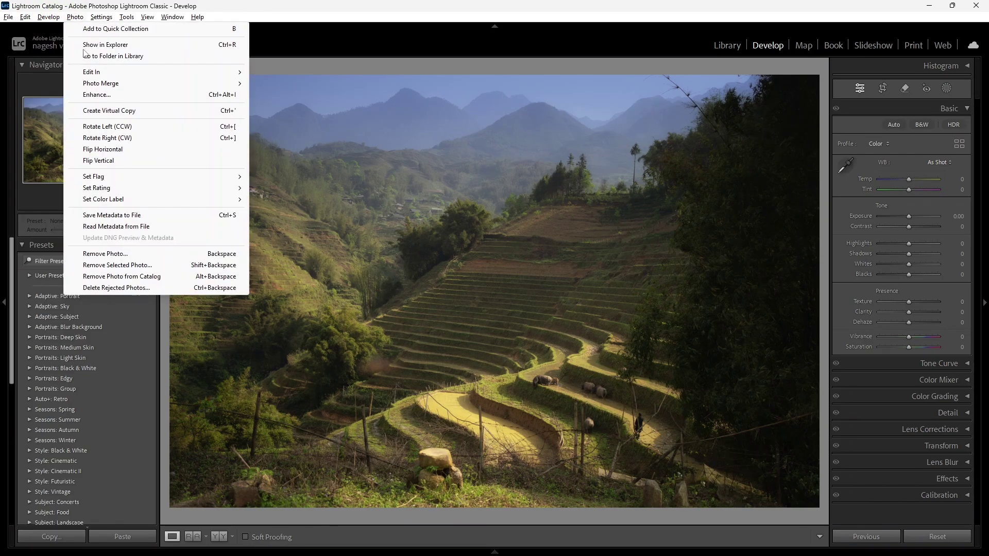
click(292, 116)
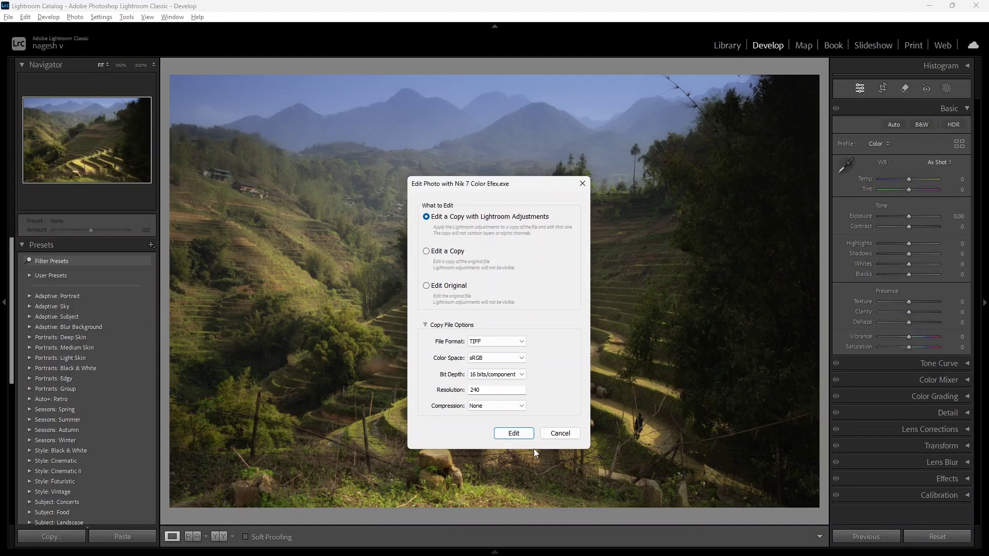
click(446, 286)
click(515, 434)
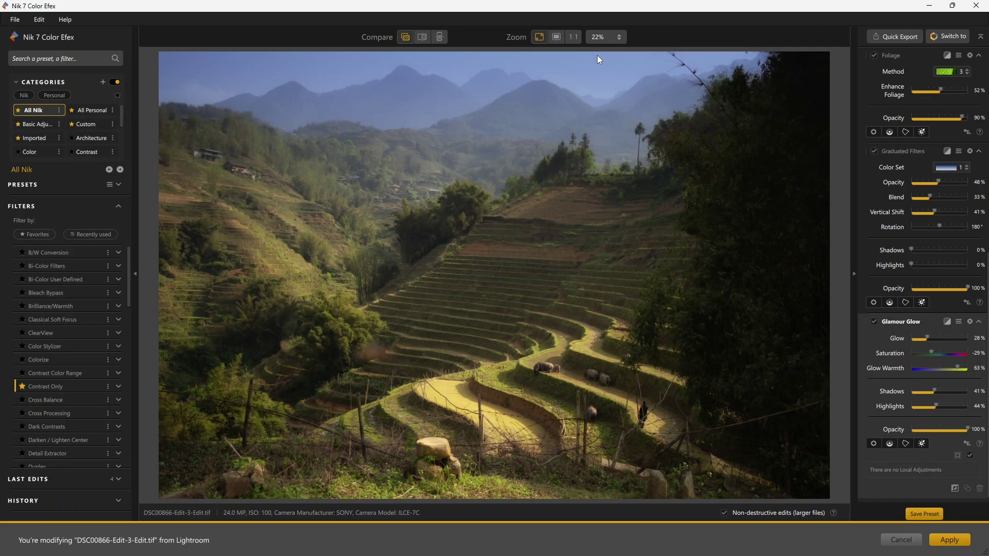
Switch the photo from Color Efex to Nik 7 HDR Efex, accepting the warning.
scroll(31, 369, down, 5)
scroll(31, 368, down, 5)
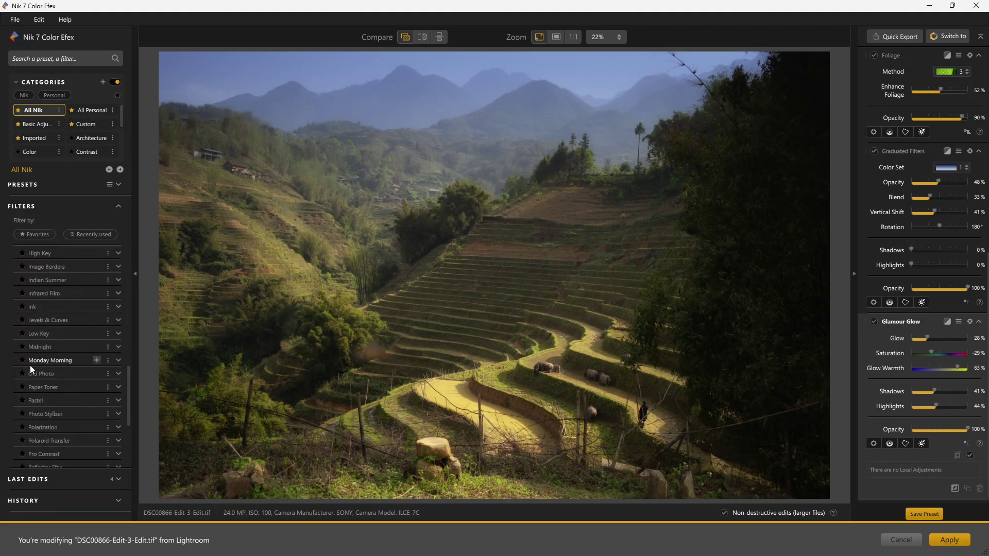
click(942, 38)
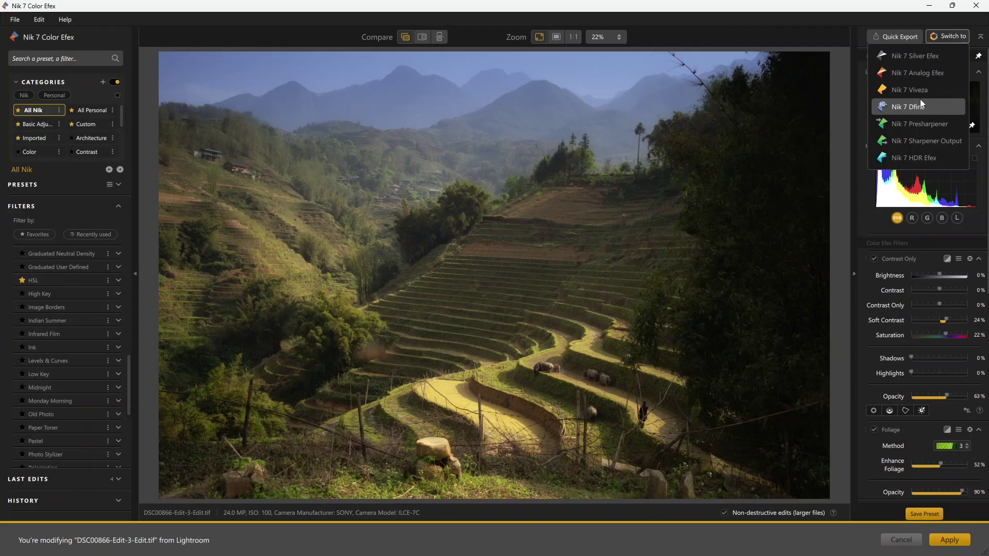
click(919, 152)
click(575, 313)
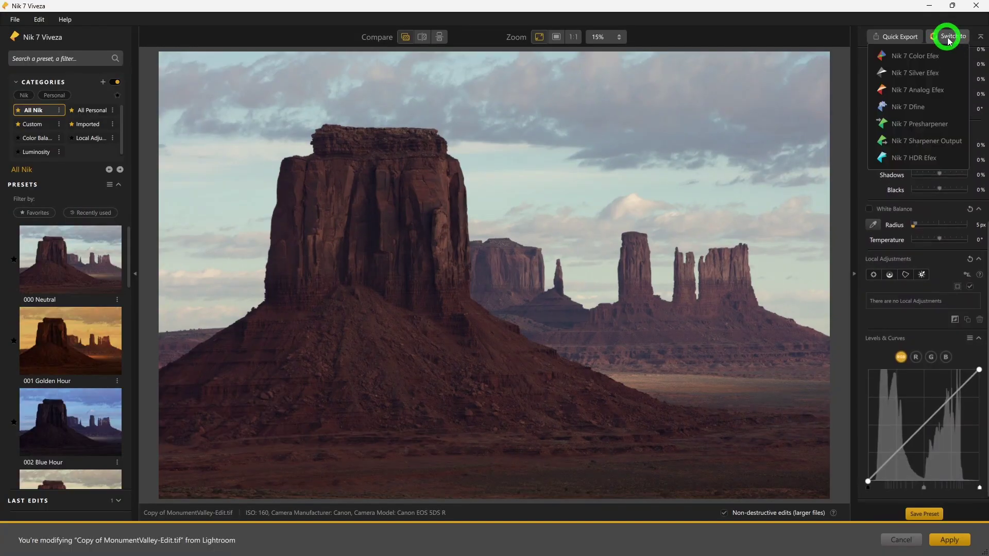
Confirm the HDR Efex switch and apply the 37 - Subtle Texture preset.
click(912, 157)
key(Return)
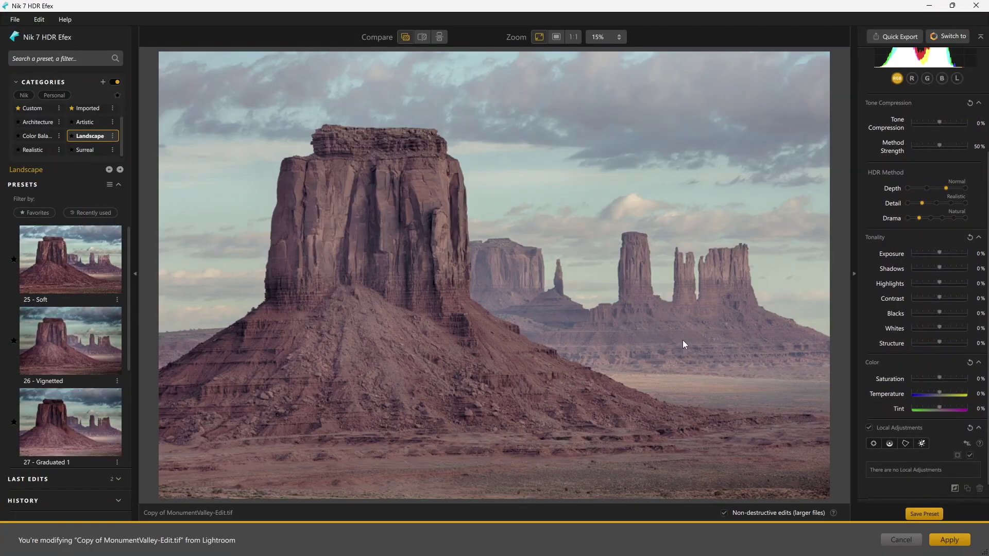
scroll(72, 360, down, 2)
click(87, 392)
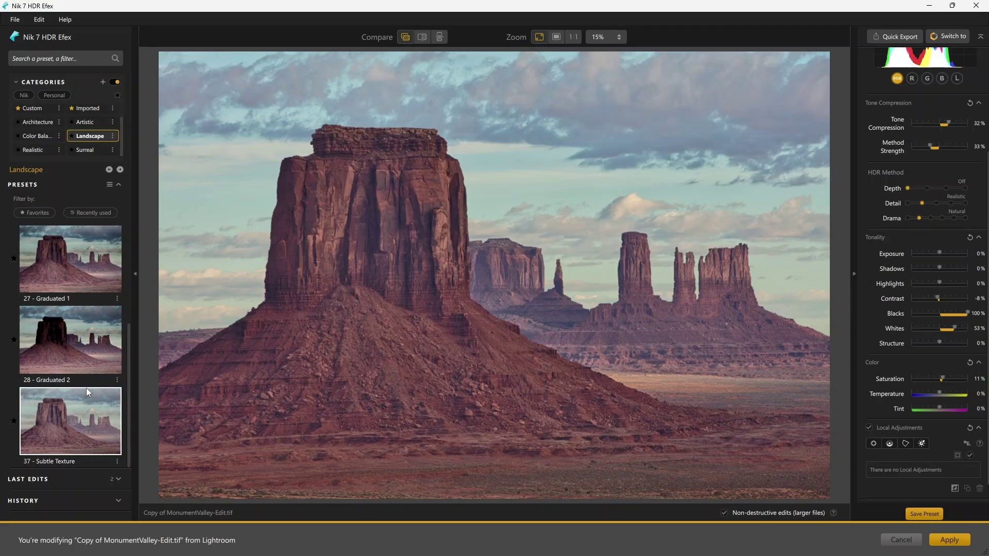
click(87, 409)
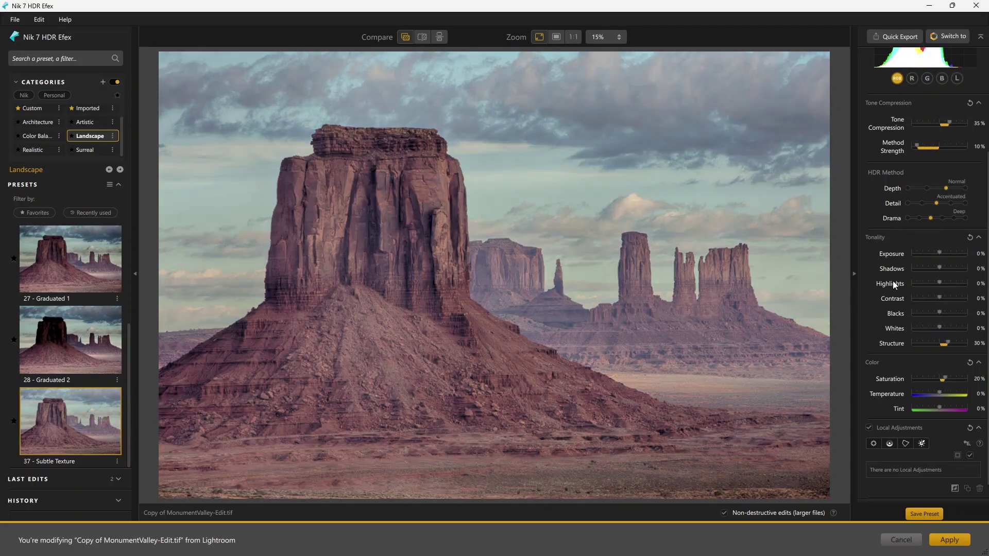
Set Depth to Subtle, Drama to Natural and Tone Compression to -67%.
click(927, 189)
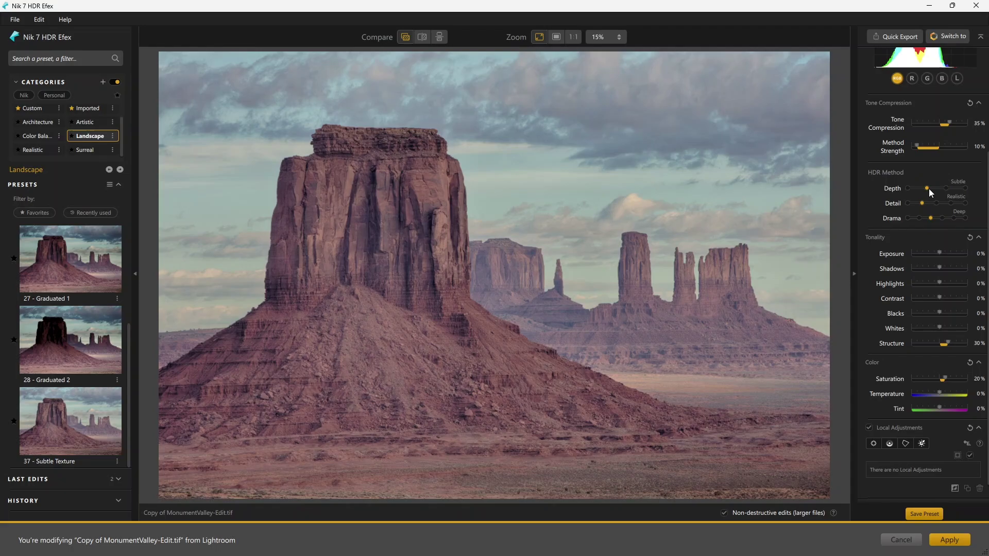
click(924, 221)
scroll(941, 259, up, 3)
drag(960, 258, 928, 264)
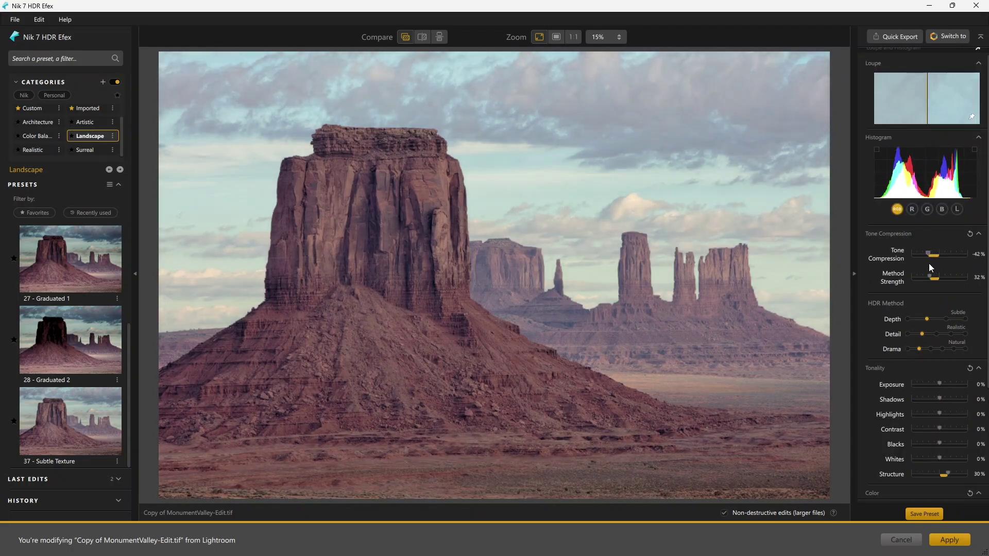
scroll(942, 335, down, 3)
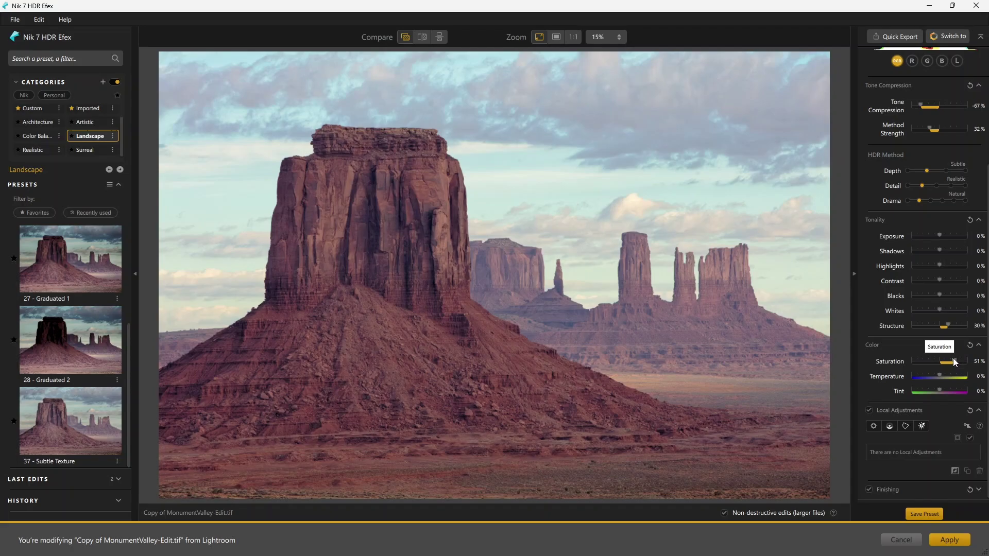
Add a slight magenta tint, then apply Viveza preset 004 to the lighthouse photo.
click(942, 390)
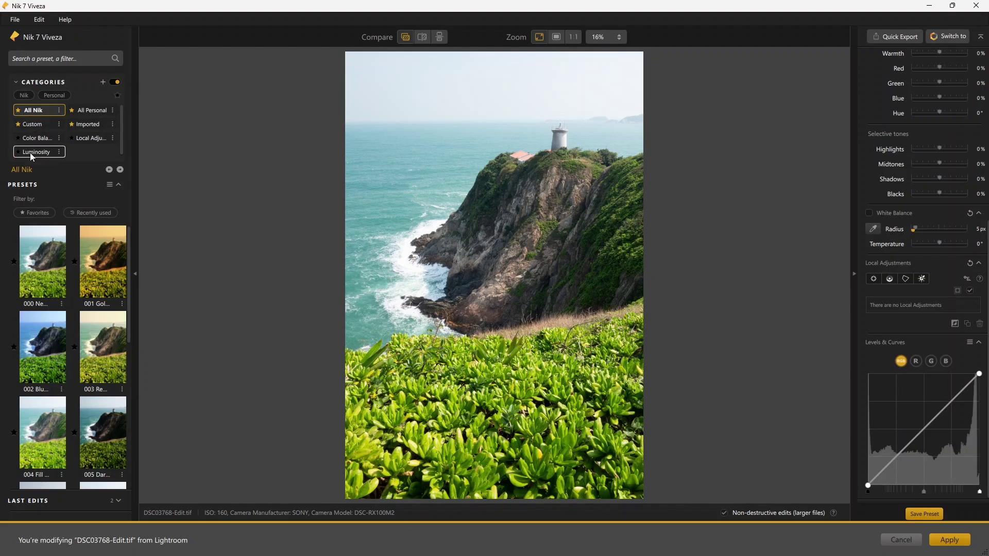
scroll(31, 288, down, 2)
scroll(37, 314, down, 1)
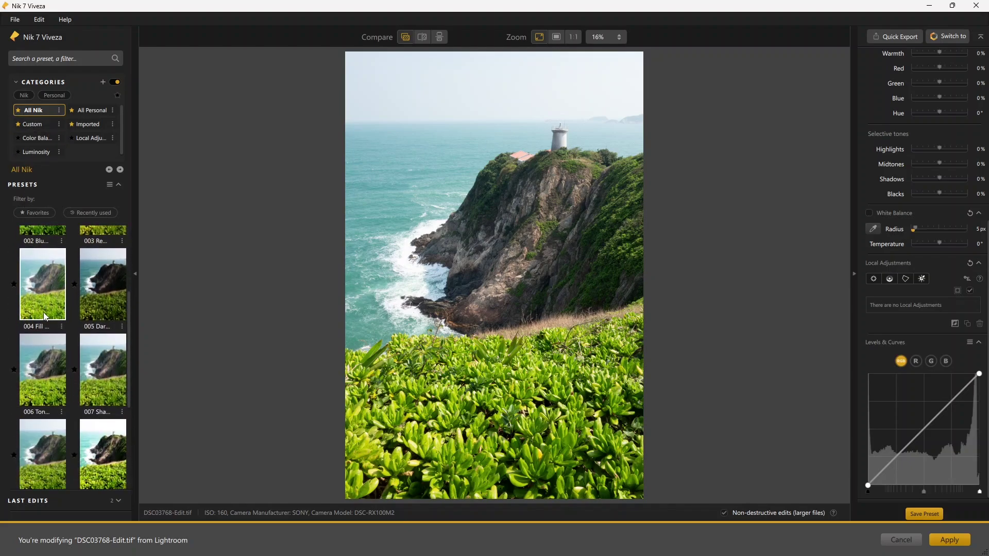
click(47, 304)
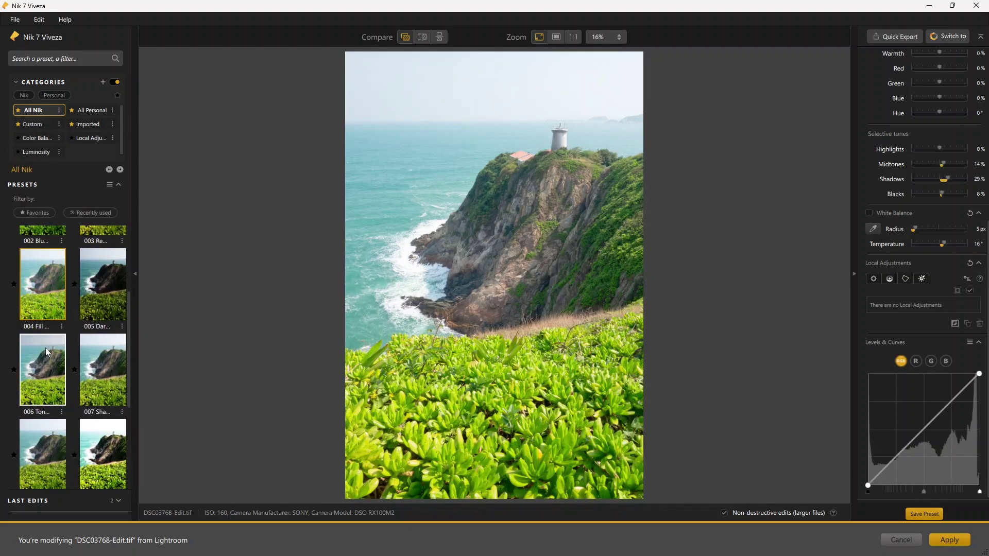
click(48, 309)
Set Green to -22% and Blue to 12%, reset Hue, and lower Warmth to -28%.
scroll(908, 280, up, 3)
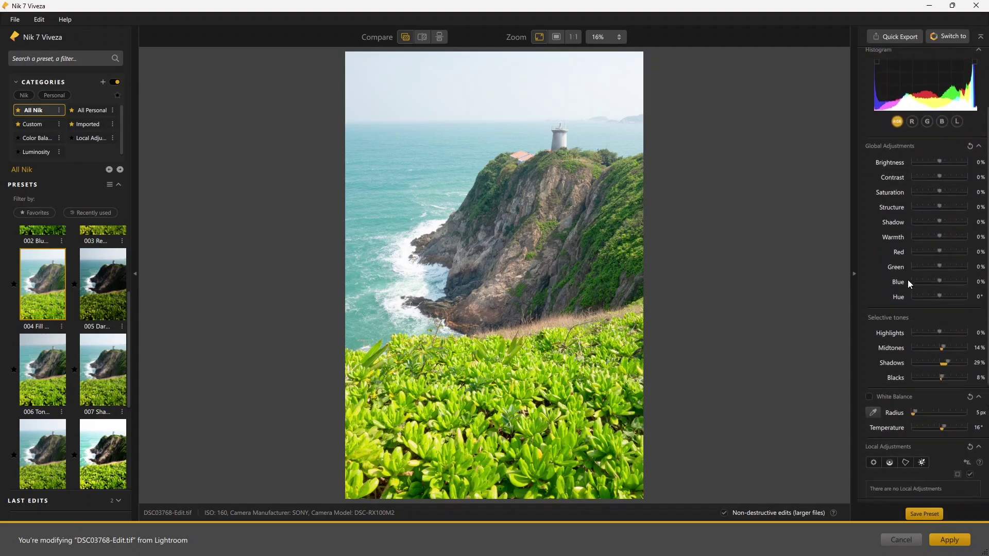
scroll(907, 280, up, 3)
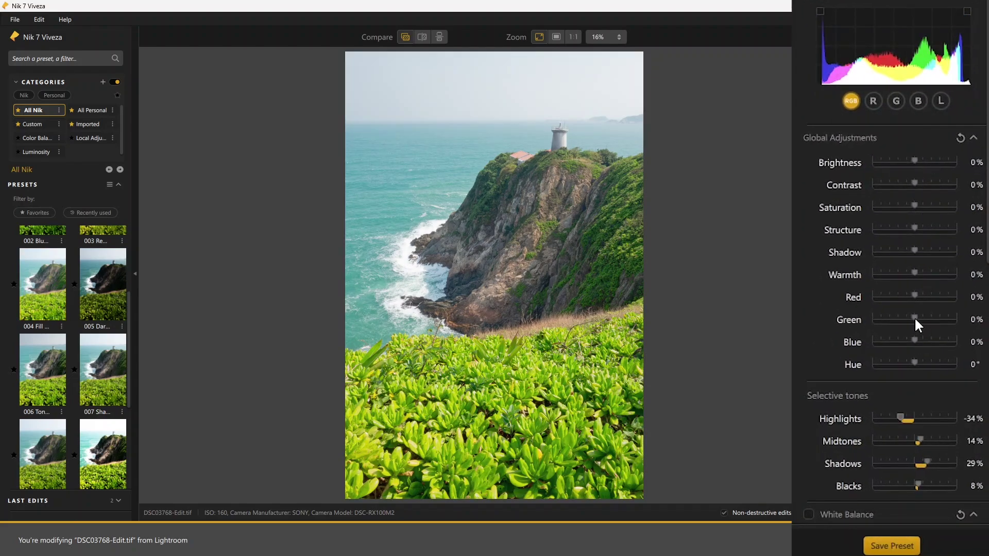
drag(915, 321, 908, 330)
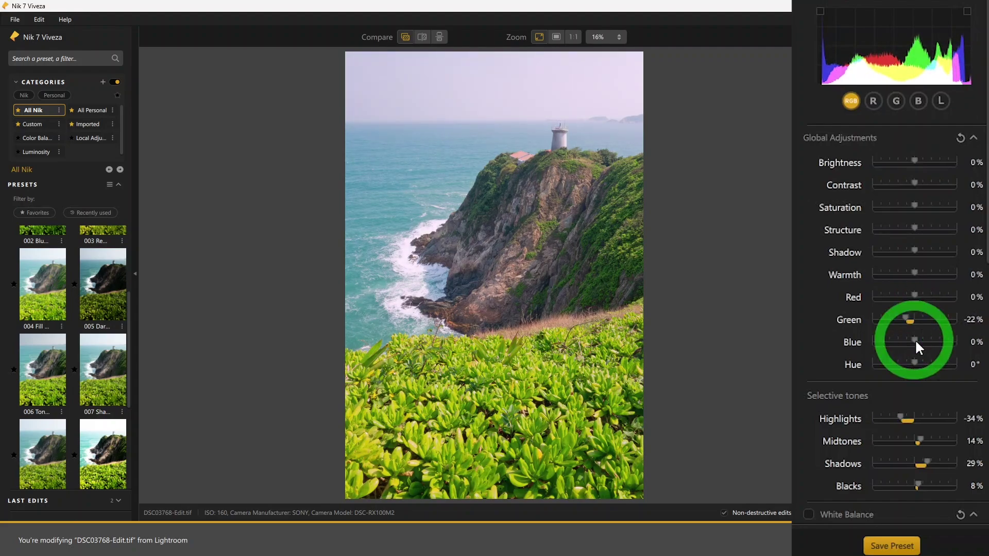
mouse_move(915, 343)
mouse_down()
mouse_move(922, 342)
mouse_move(907, 367)
mouse_up()
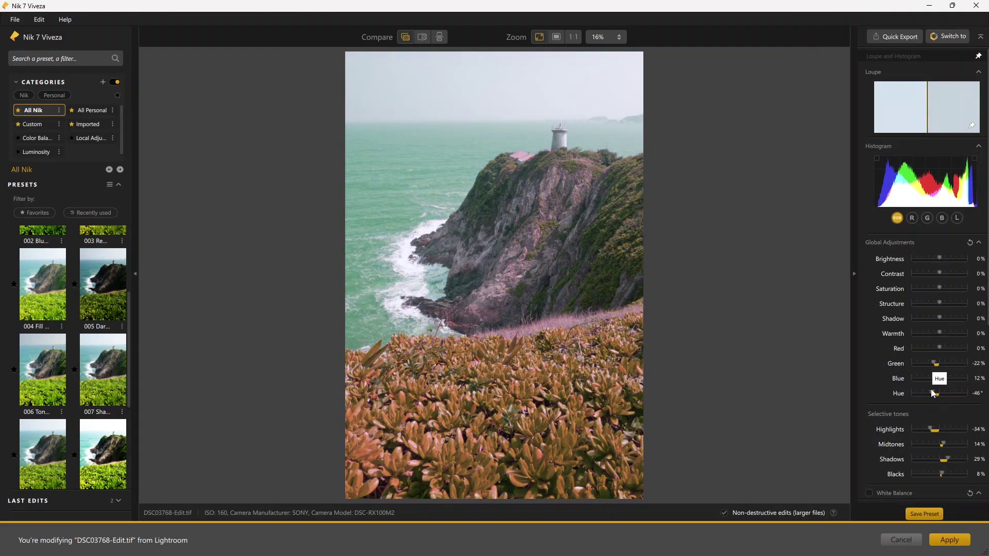
double_click(932, 392)
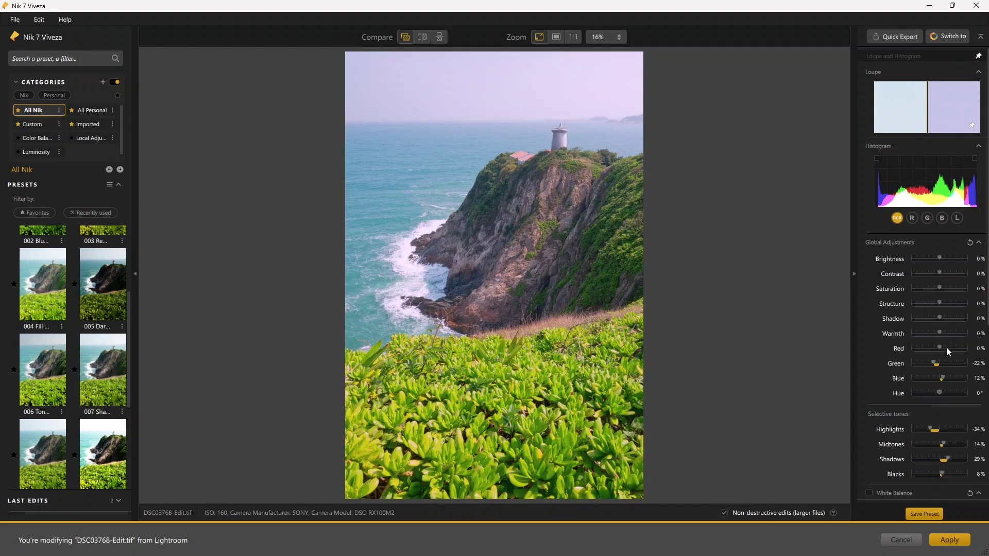
drag(940, 334, 947, 340)
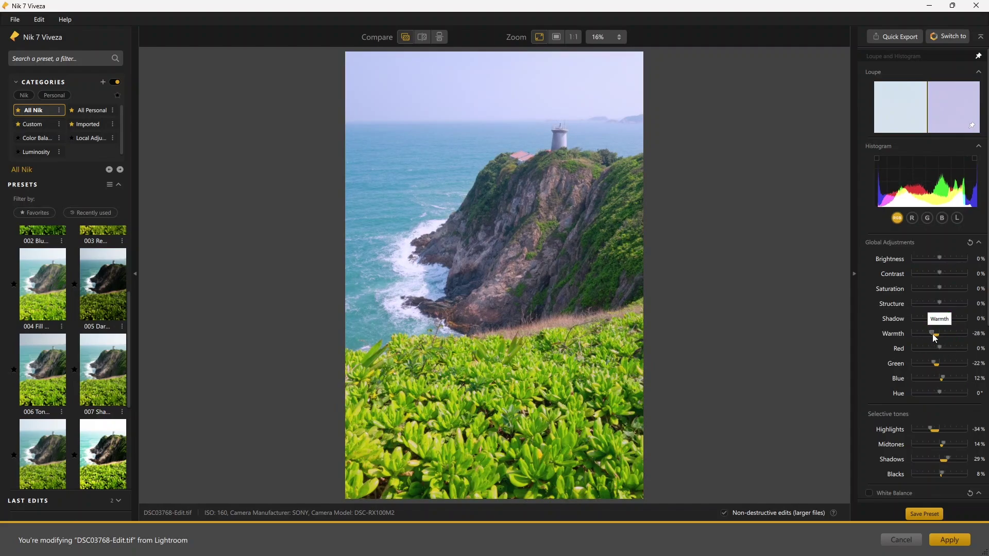